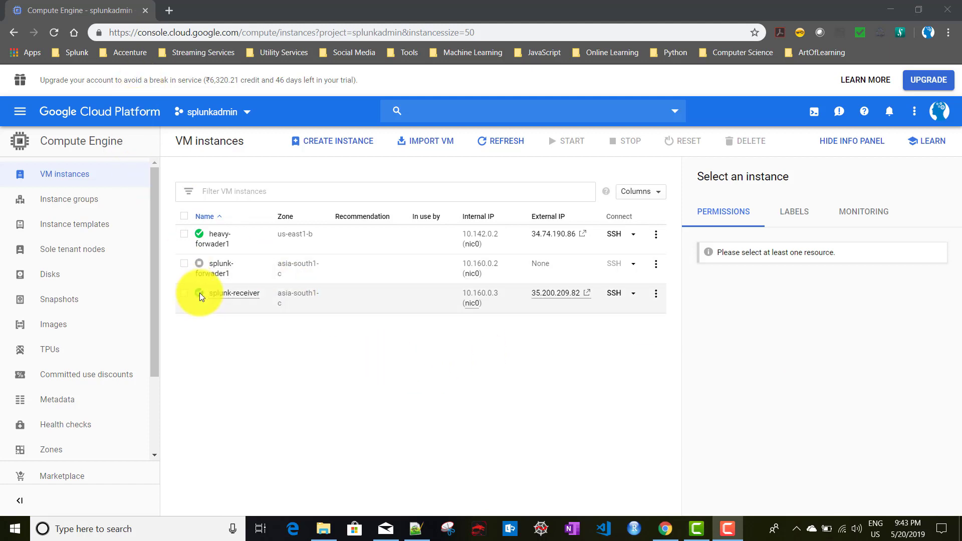
Select the heavy forwarder's web address in the Notepad++ notes
{"action": "mouse_move", "coordinate": [195, 295]}
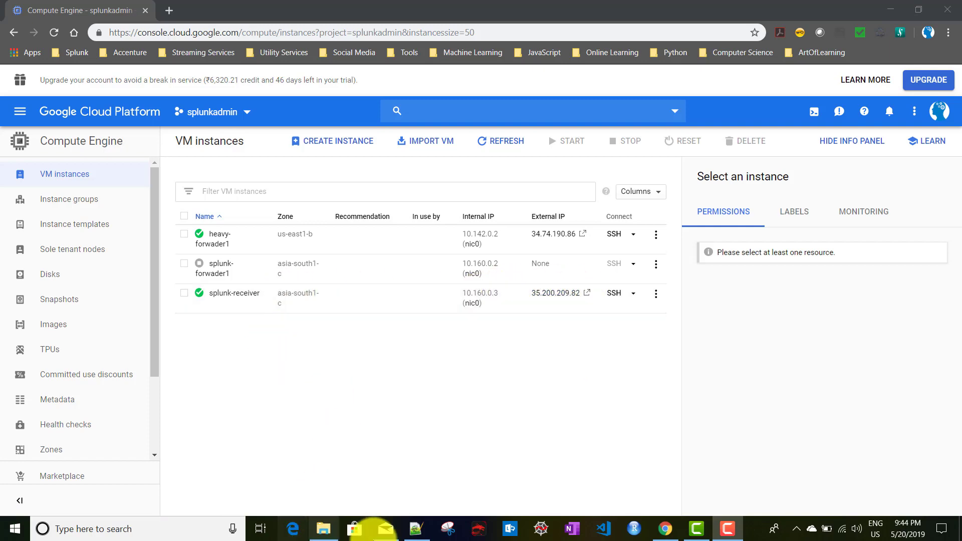
{"action": "left_click", "coordinate": [413, 527]}
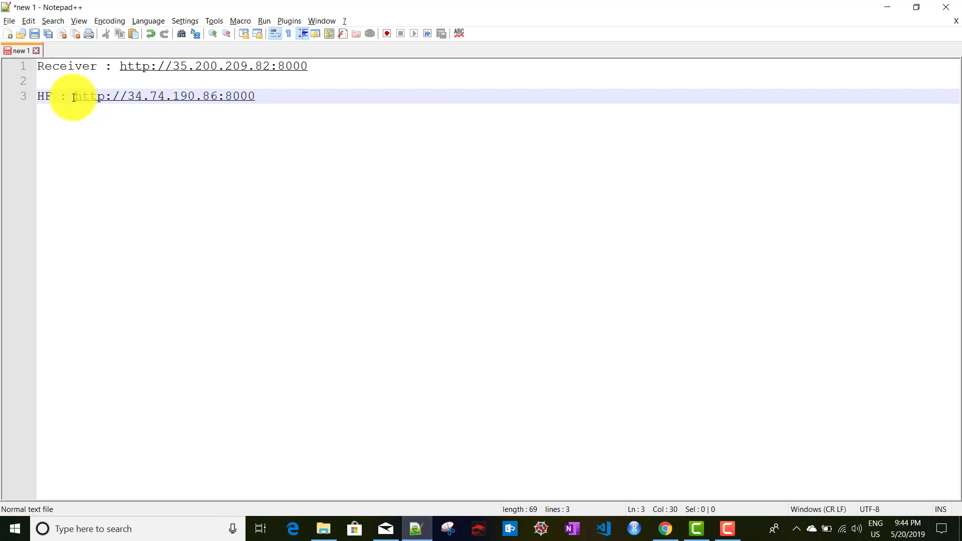
{"action": "left_click_drag", "start_coordinate": [72, 96], "coordinate": [265, 100]}
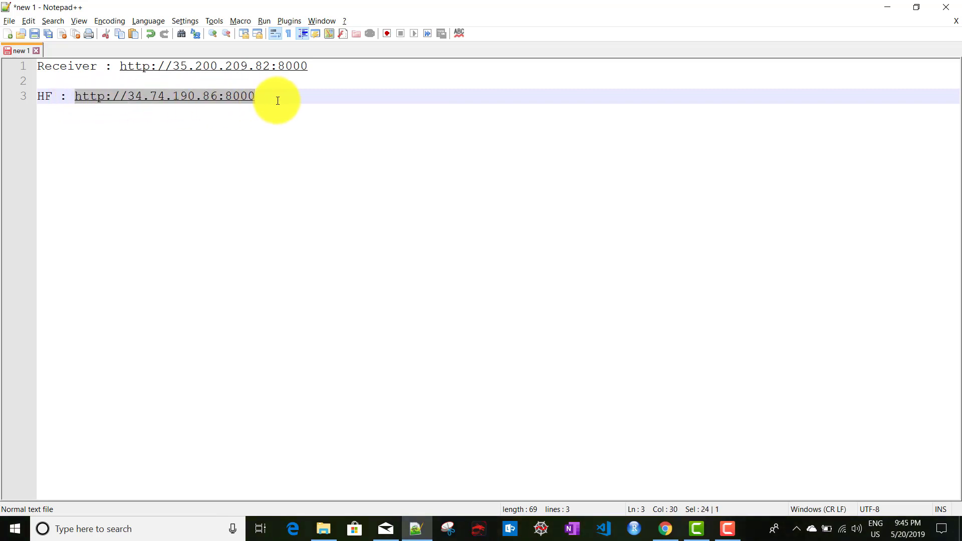
{"action": "left_click", "coordinate": [667, 527]}
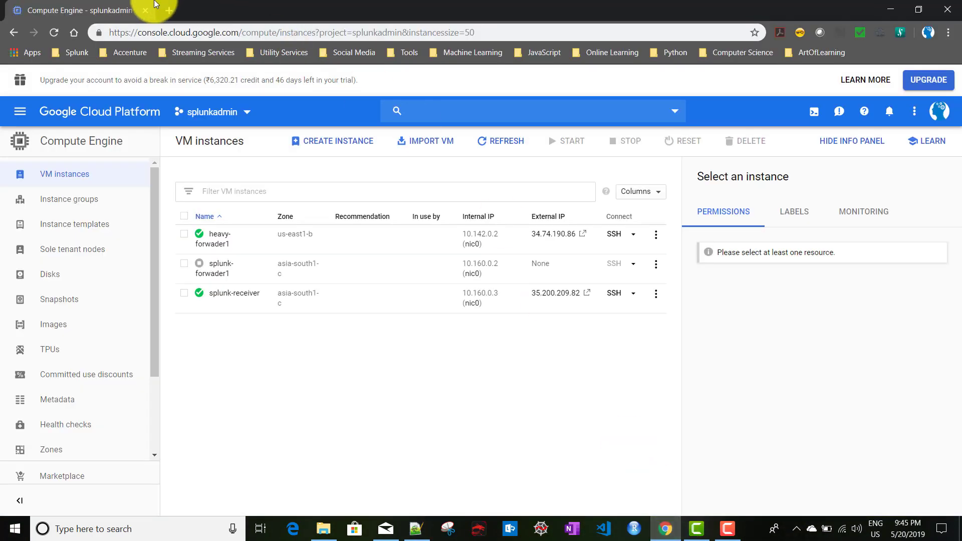
Load the heavy forwarder's Splunk login page at 34.74.190.86:8000 in a new tab
{"action": "left_click", "coordinate": [171, 11]}
{"action": "left_click", "coordinate": [197, 33]}
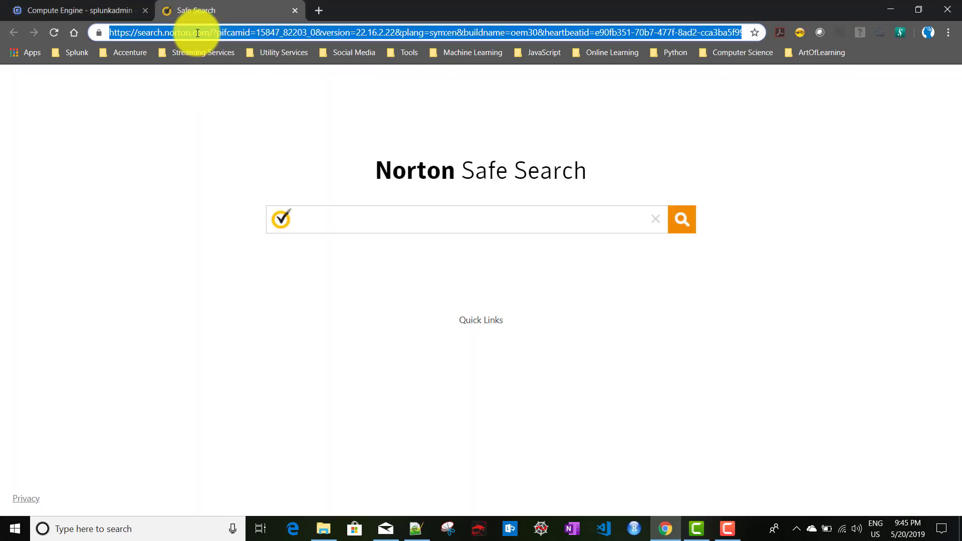
{"action": "type", "text": "http://34.74.19"}
{"action": "key", "text": "Return"}
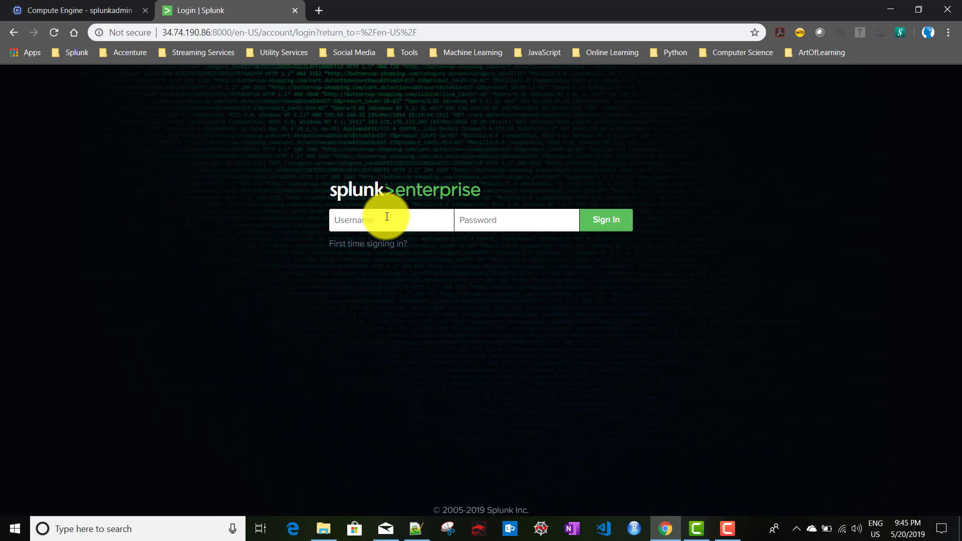
Sign in as admin with the account password and decline saving it
{"action": "left_click", "coordinate": [387, 216]}
{"action": "type", "text": "admin"}
{"action": "key", "text": "Tab"}
{"action": "type", "text": "•••••••"}
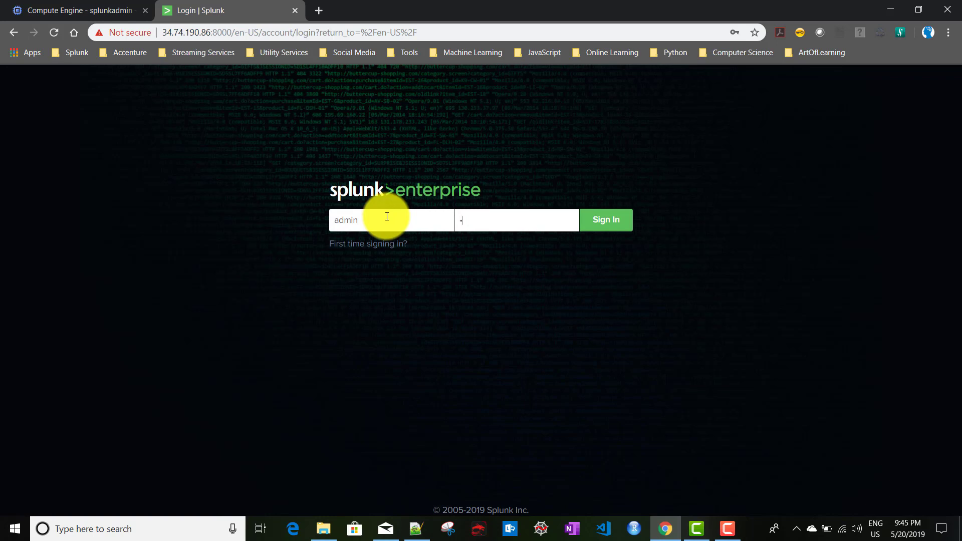
{"action": "key", "text": "BackSpace"}
{"action": "key", "text": "BackSpace"}
{"action": "key", "text": "BackSpace"}
{"action": "key", "text": "BackSpace"}
{"action": "key", "text": "BackSpace"}
{"action": "key", "text": "BackSpace"}
{"action": "type", "text": "••••••••"}
{"action": "key", "text": "Return"}
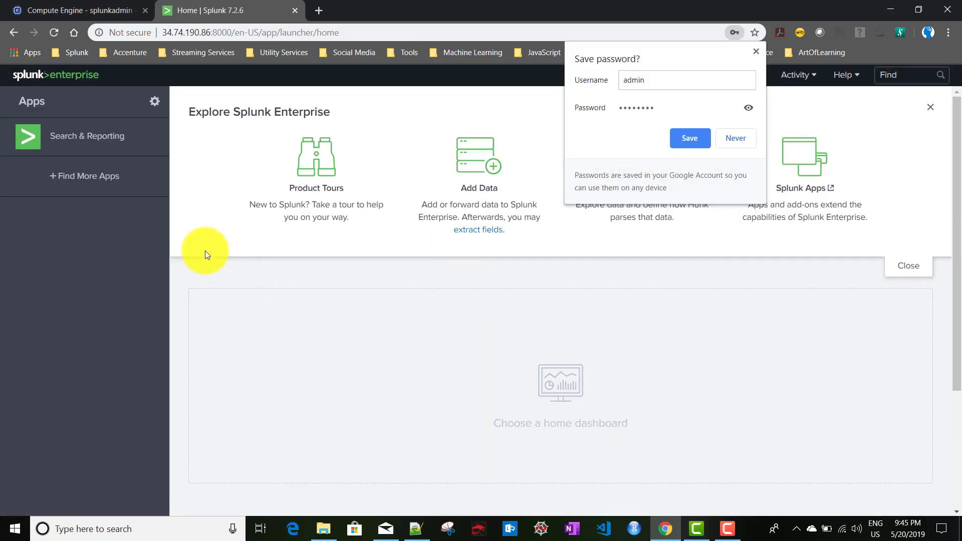
{"action": "left_click", "coordinate": [206, 224]}
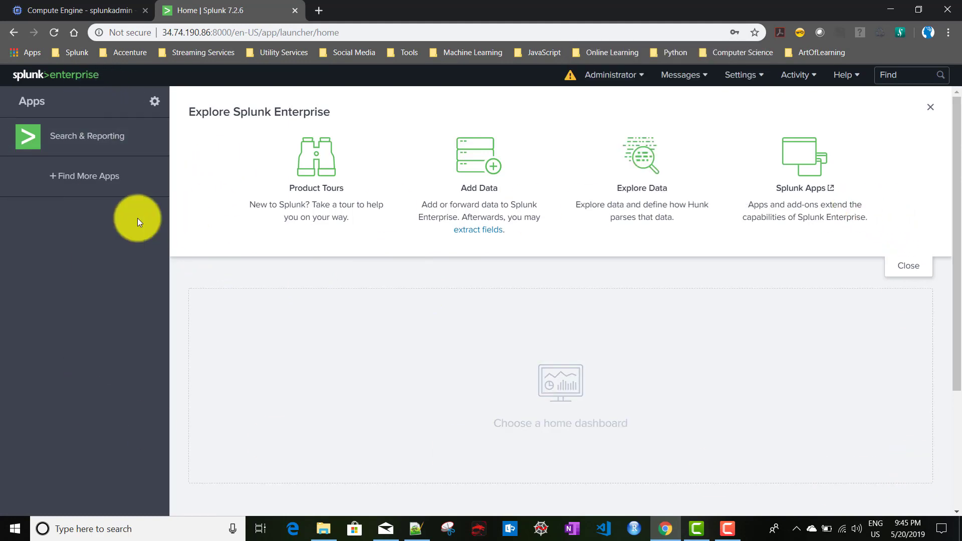
Open another blank tab and copy the Receiver URL from the notes
{"action": "left_click", "coordinate": [320, 14]}
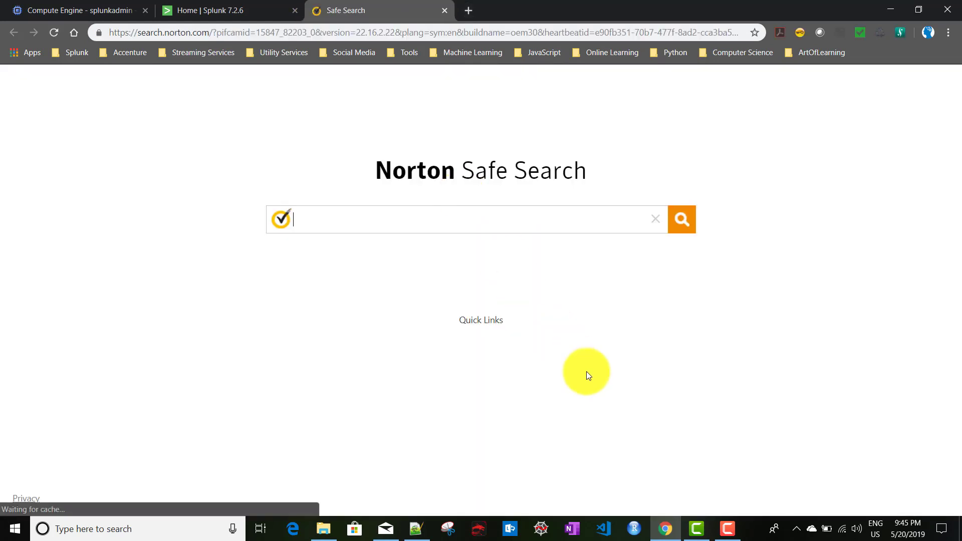
{"action": "left_click", "coordinate": [418, 532]}
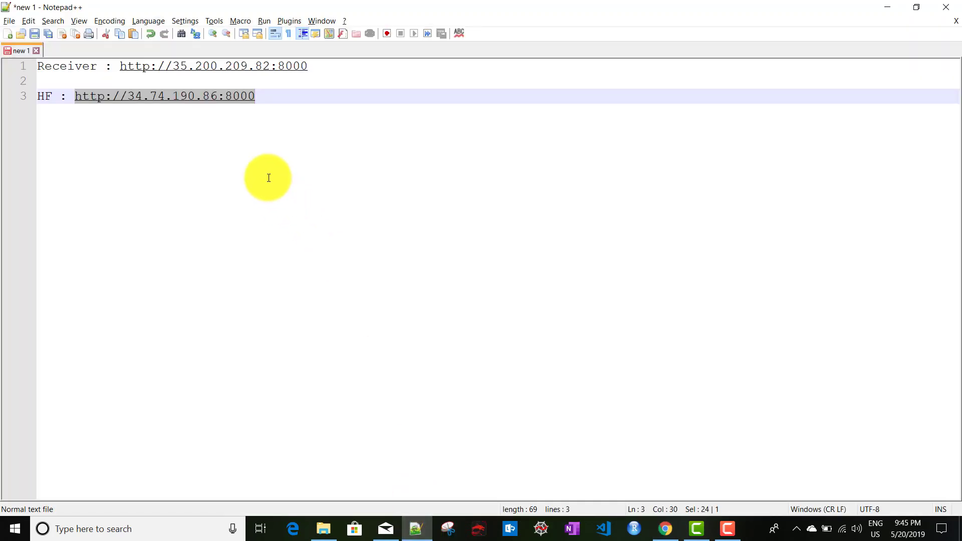
{"action": "left_click_drag", "start_coordinate": [111, 66], "coordinate": [320, 70]}
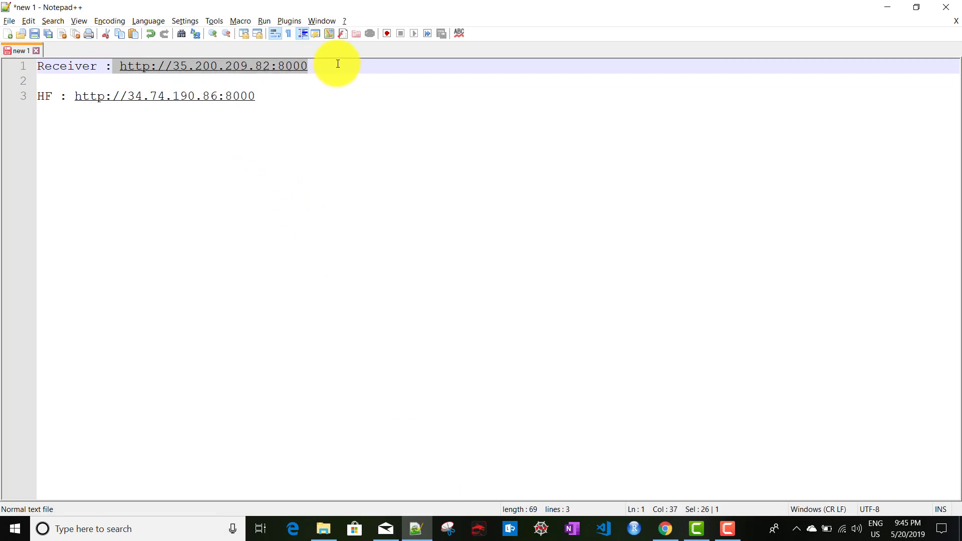
{"action": "key", "text": "ctrl+c"}
{"action": "key", "text": "alt+Tab"}
Paste the receiver's address to load its Splunk home at 35.200.209.82:8000
{"action": "left_click", "coordinate": [214, 32]}
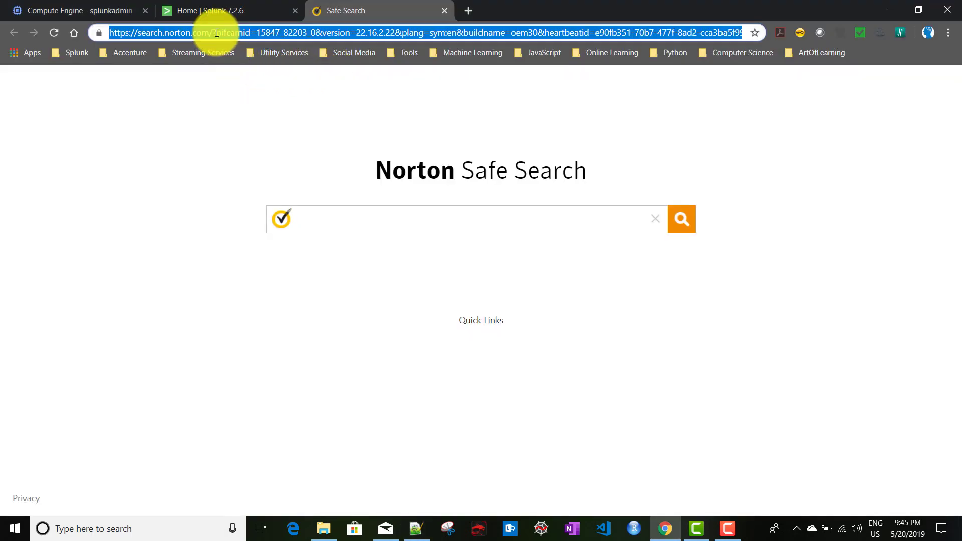
{"action": "key", "text": "ctrl+v"}
{"action": "key", "text": "Return"}
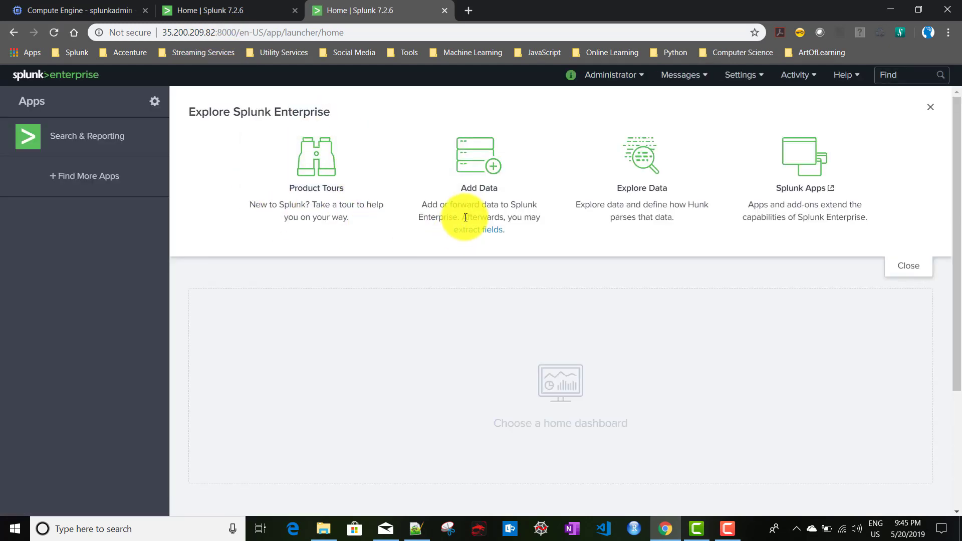
{"action": "left_click", "coordinate": [85, 10]}
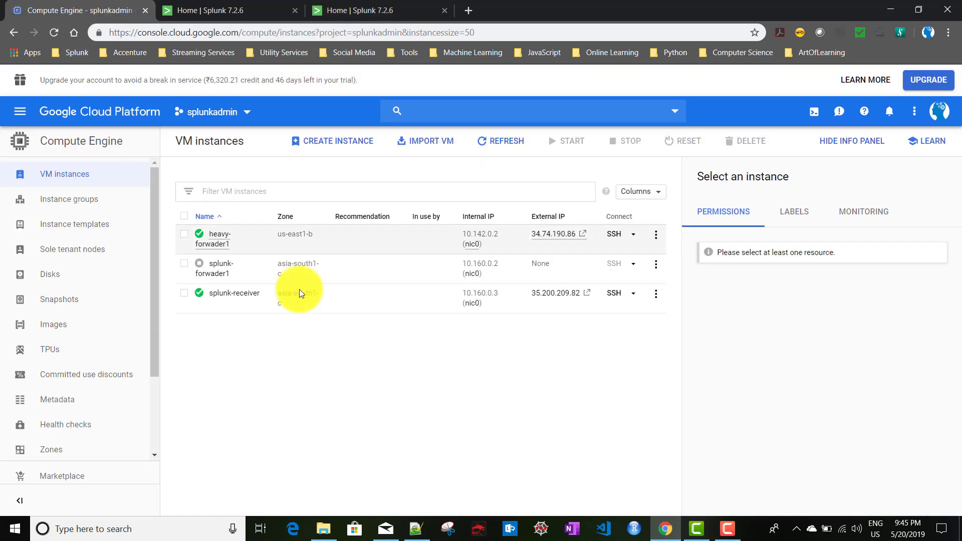
{"action": "left_click", "coordinate": [349, 10]}
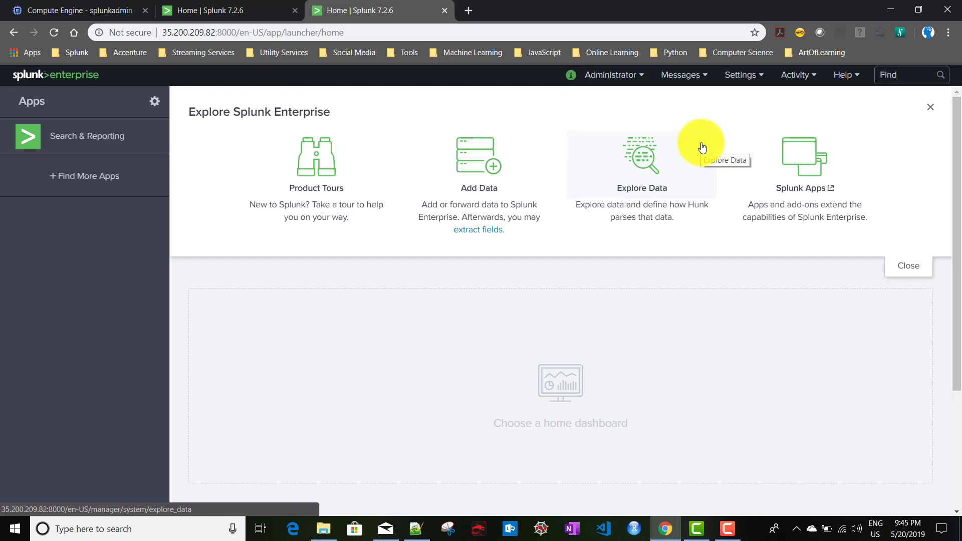
On the receiver, go to Settings > Forwarding and receiving > Configure receiving and confirm port 9997 is enabled
{"action": "left_click", "coordinate": [732, 80]}
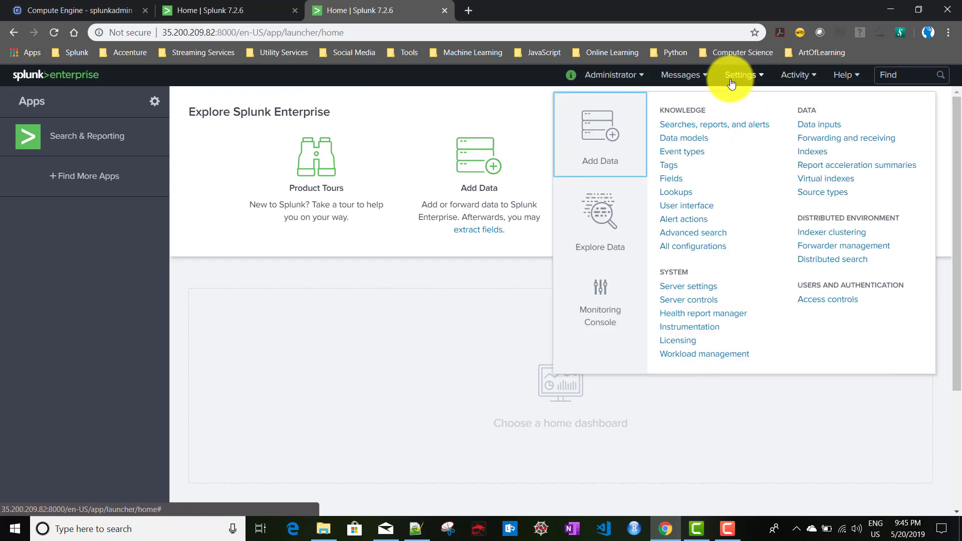
{"action": "left_click", "coordinate": [852, 140]}
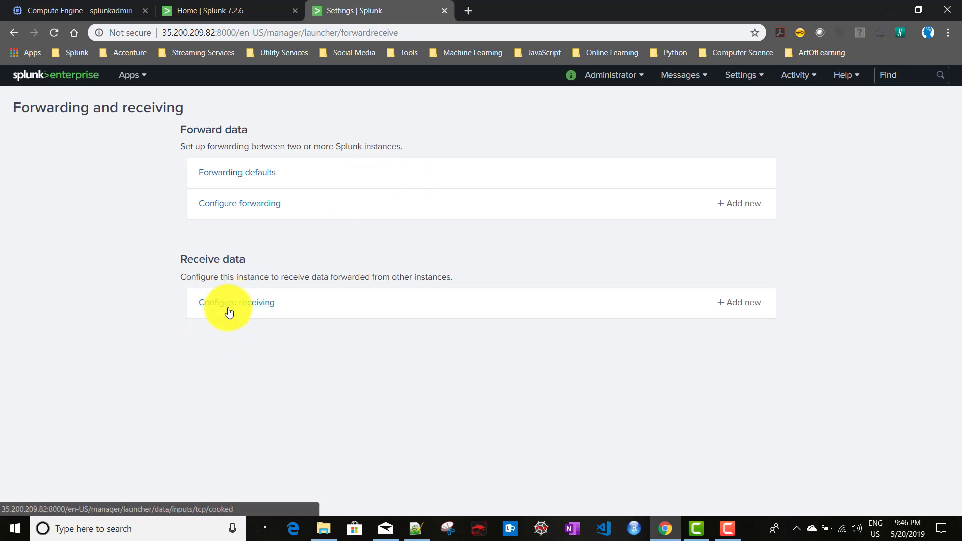
{"action": "left_click", "coordinate": [229, 310]}
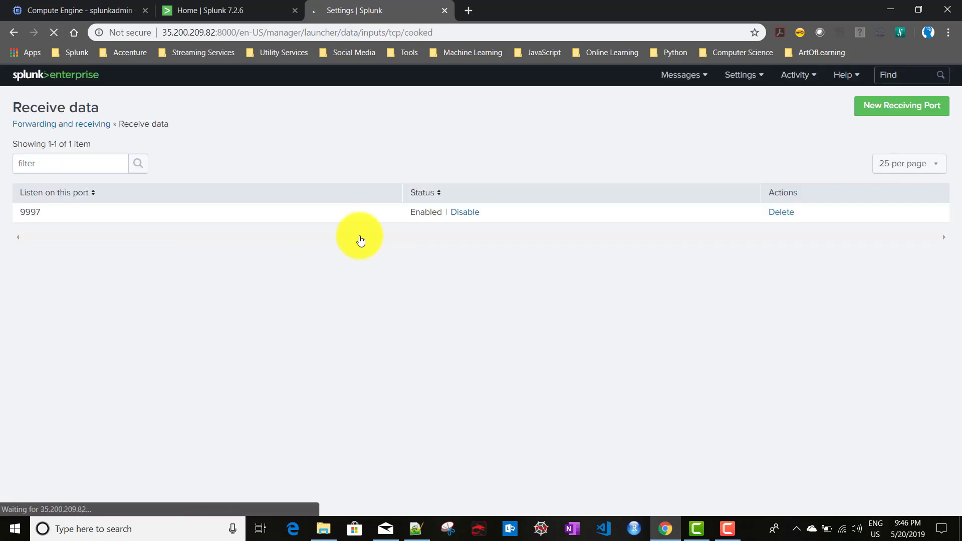
{"action": "left_click_drag", "start_coordinate": [49, 211], "coordinate": [20, 212]}
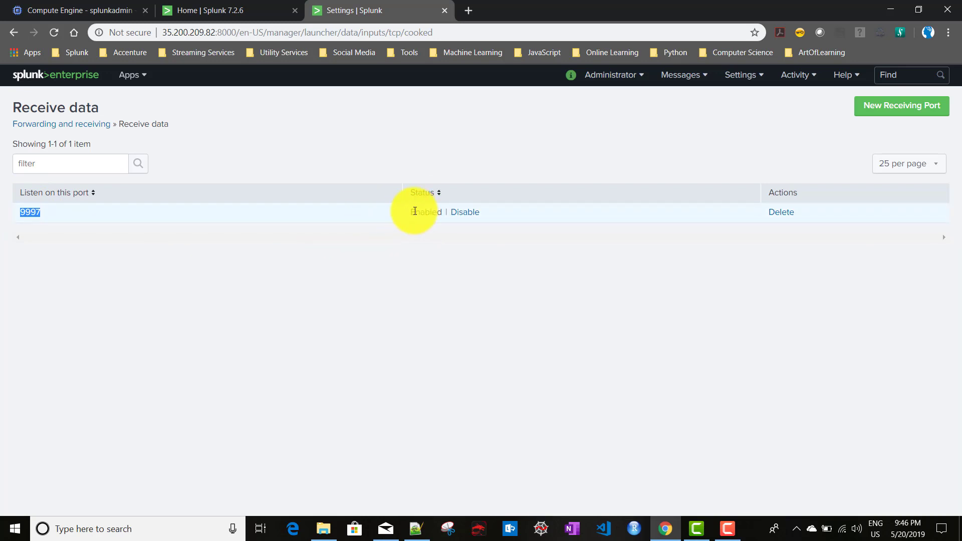
{"action": "left_click", "coordinate": [212, 10]}
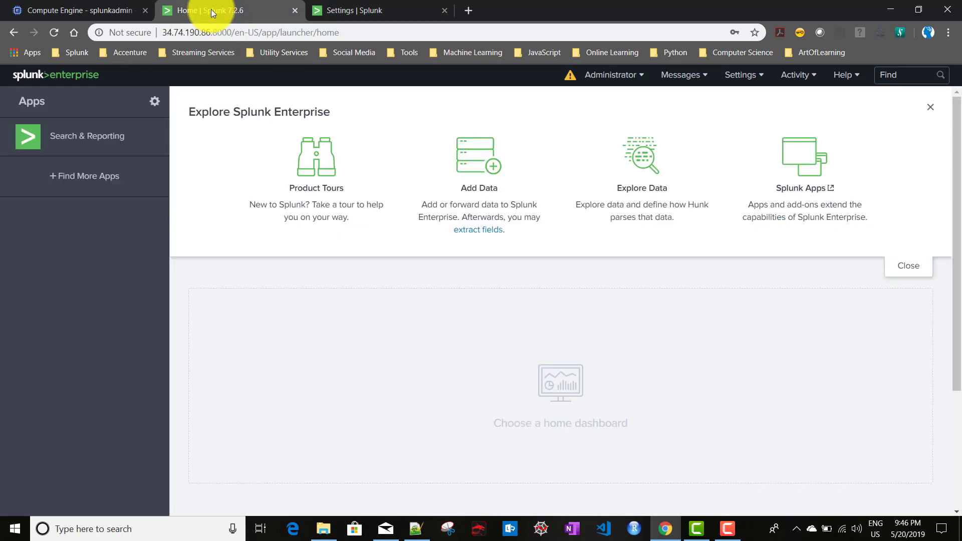
{"action": "left_click", "coordinate": [365, 7]}
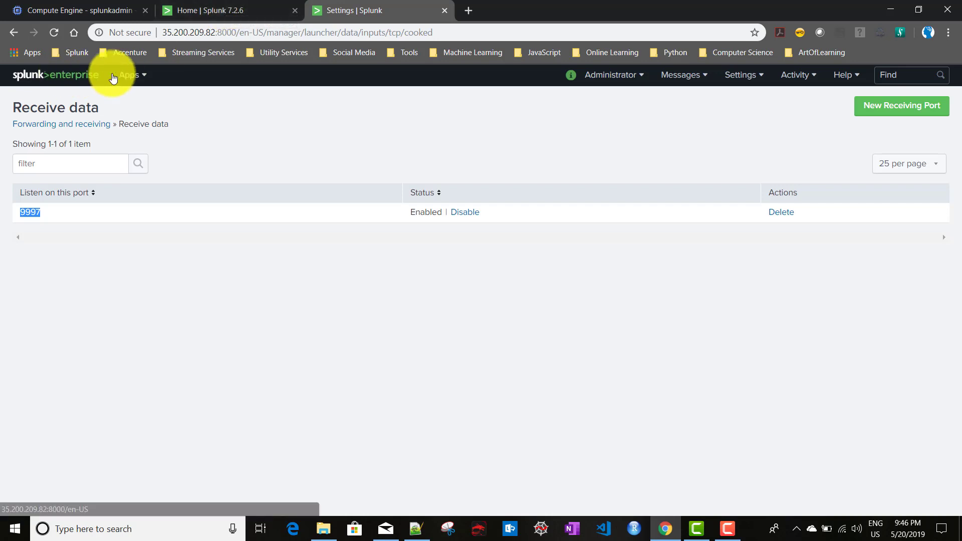
Run an index=main search over All time in the receiver's Search & Reporting
{"action": "left_click", "coordinate": [129, 74]}
{"action": "left_click", "coordinate": [118, 106]}
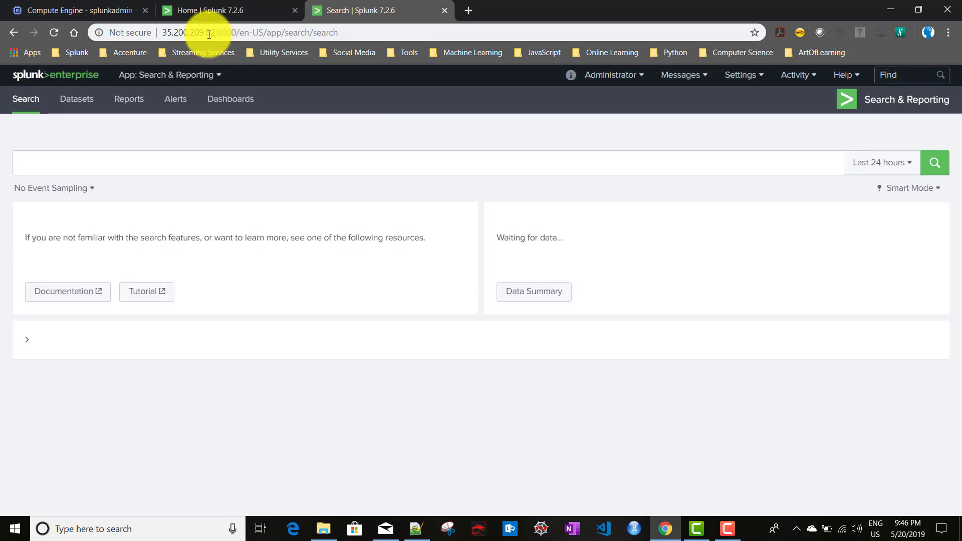
{"action": "double_click", "coordinate": [210, 32]}
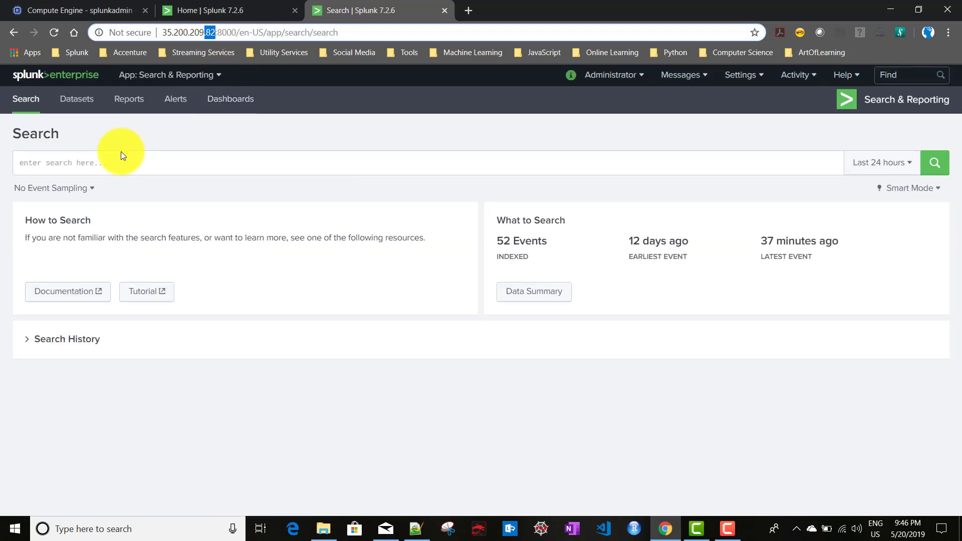
{"action": "left_click", "coordinate": [115, 164]}
{"action": "type", "text": "index"}
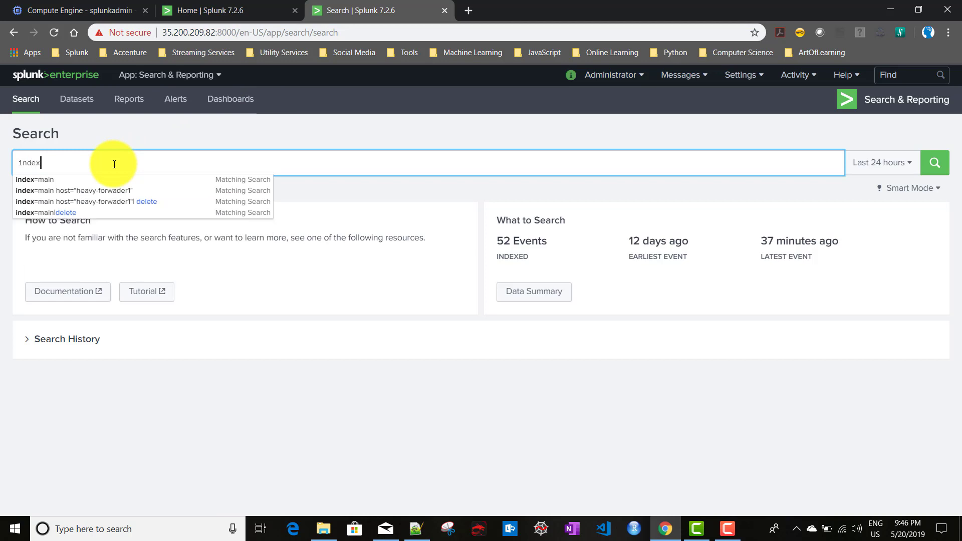
{"action": "type", "text": "=mian"}
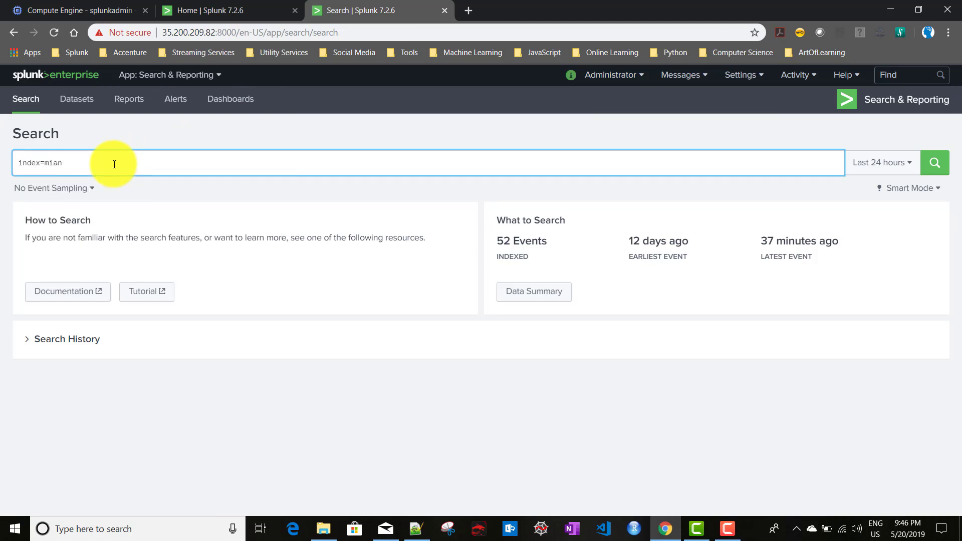
{"action": "key", "text": "BackSpace"}
{"action": "key", "text": "BackSpace"}
{"action": "type", "text": "a"}
{"action": "type", "text": "in"}
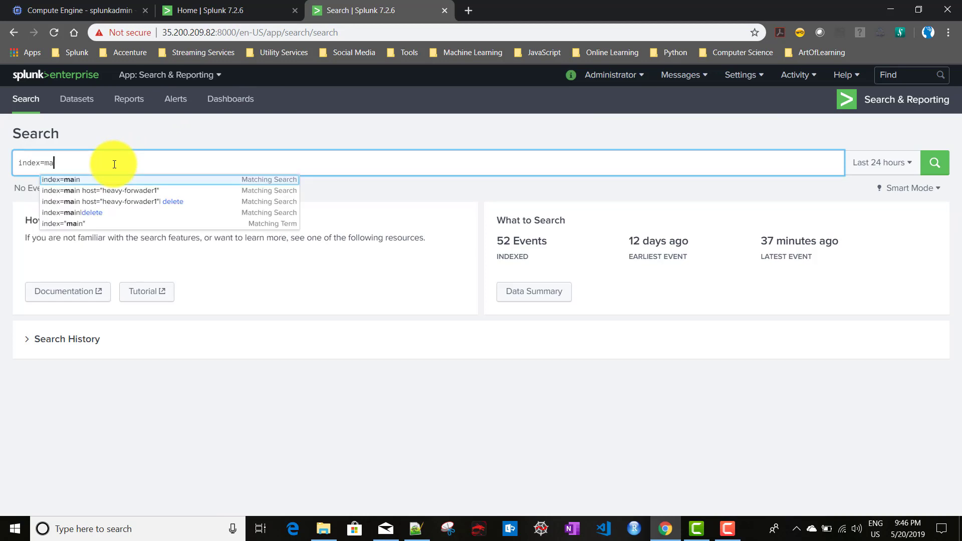
{"action": "left_click", "coordinate": [879, 162]}
{"action": "left_click", "coordinate": [850, 231]}
{"action": "left_click", "coordinate": [930, 167]}
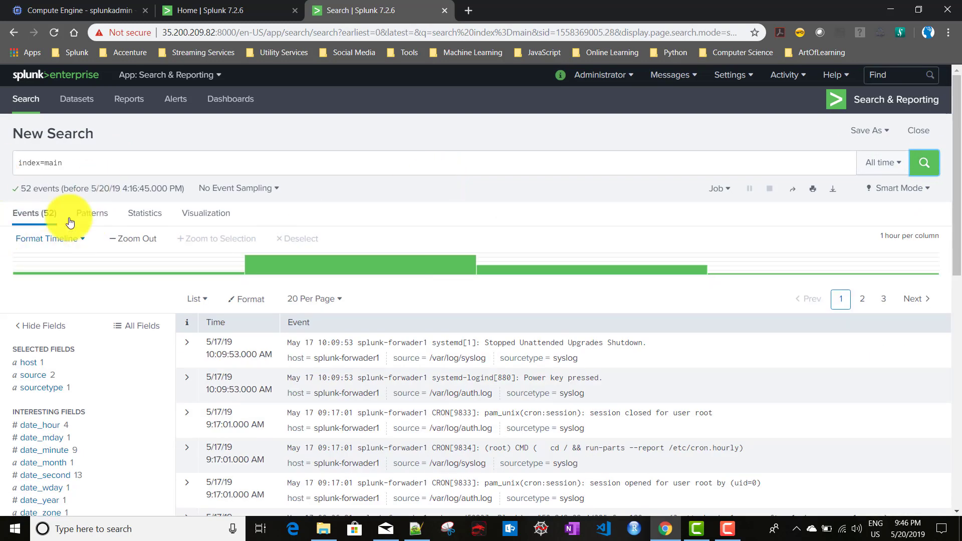
Check the host field, showing all 52 events came from splunk-forwader1
{"action": "left_click", "coordinate": [30, 362]}
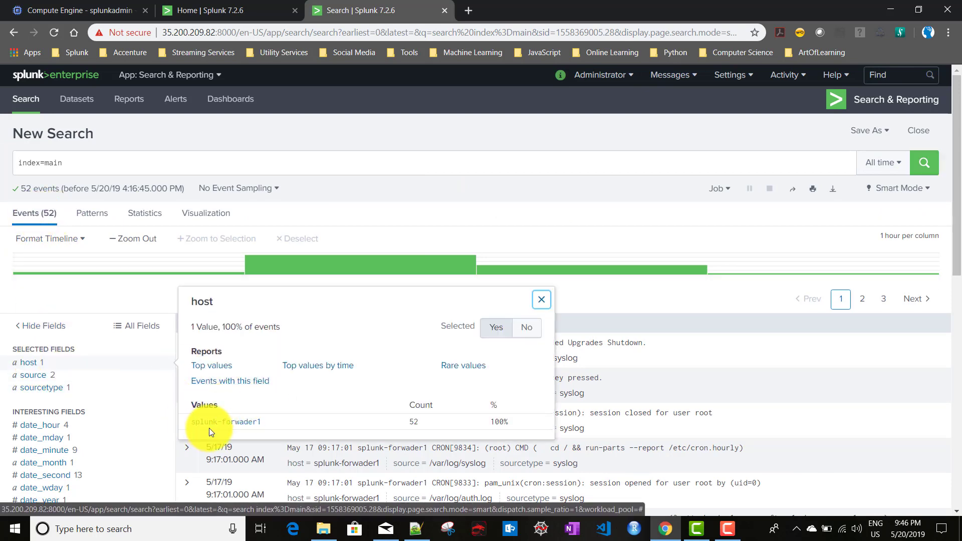
{"action": "left_click_drag", "start_coordinate": [276, 423], "coordinate": [192, 423]}
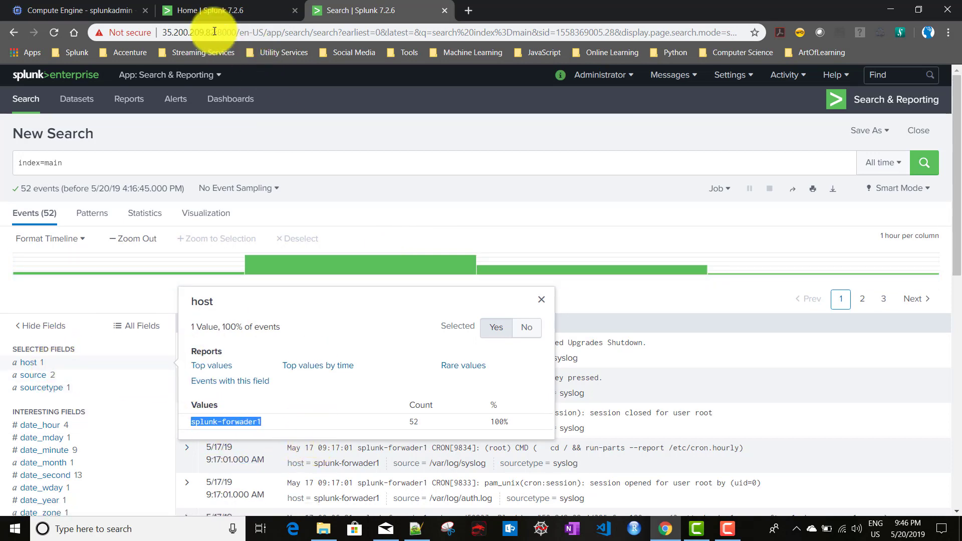
{"action": "left_click", "coordinate": [79, 12]}
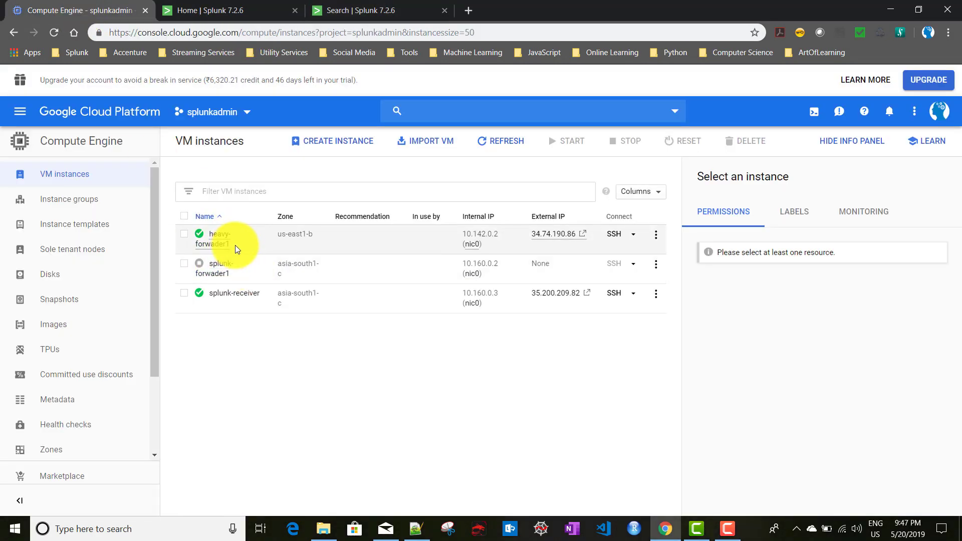
{"action": "left_click", "coordinate": [375, 11]}
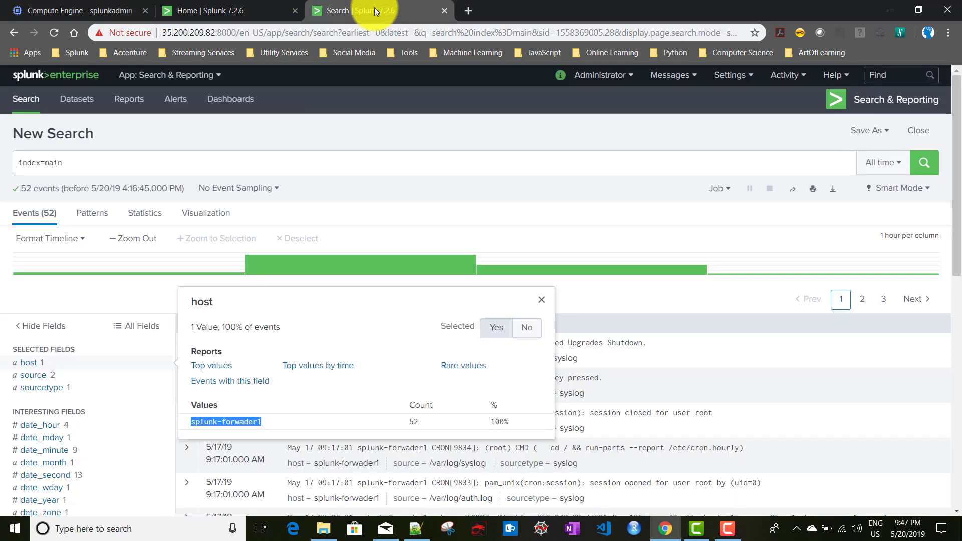
{"action": "left_click", "coordinate": [333, 162]}
On the heavy forwarder, go to Settings > Forwarding and receiving > Configure forwarding > New Forwarding Host
{"action": "left_click", "coordinate": [222, 10]}
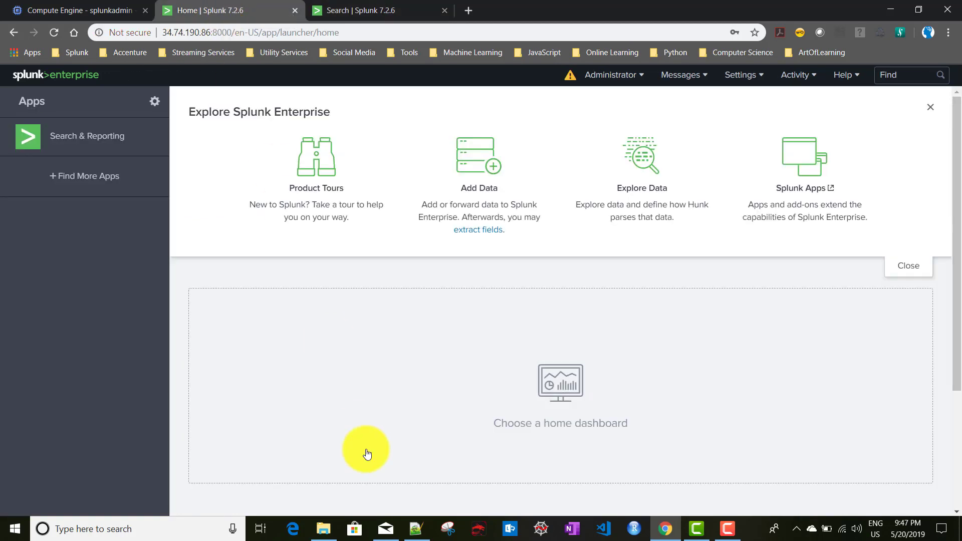
{"action": "left_click", "coordinate": [746, 81]}
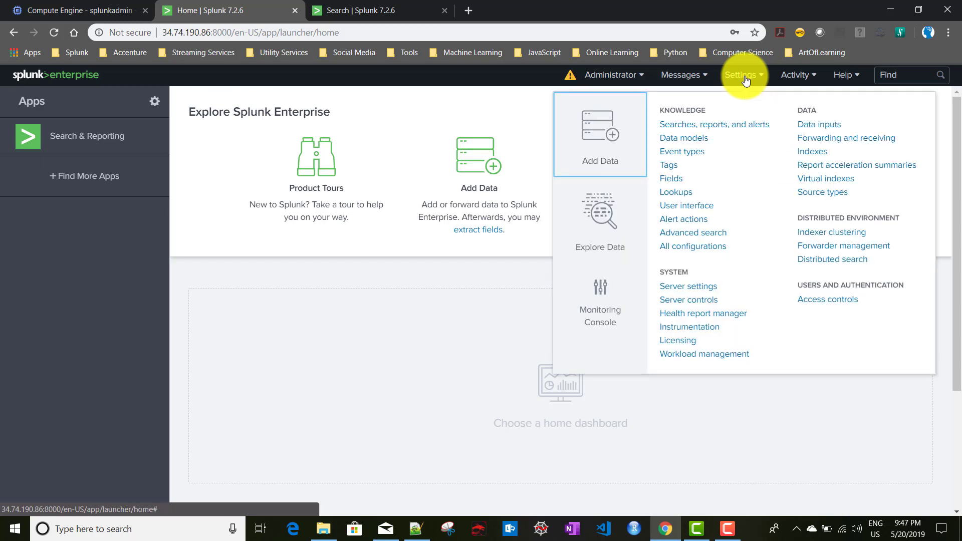
{"action": "left_click", "coordinate": [859, 140]}
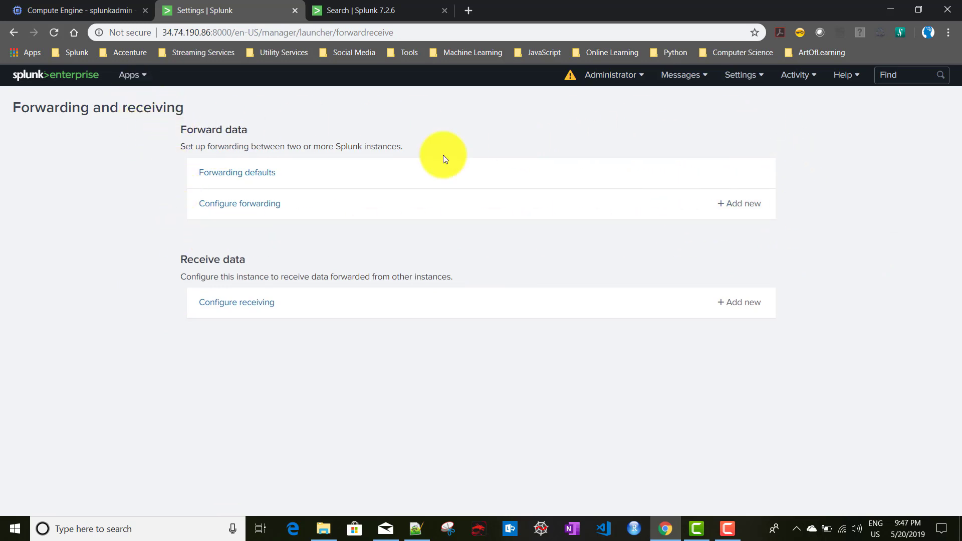
{"action": "left_click", "coordinate": [240, 210]}
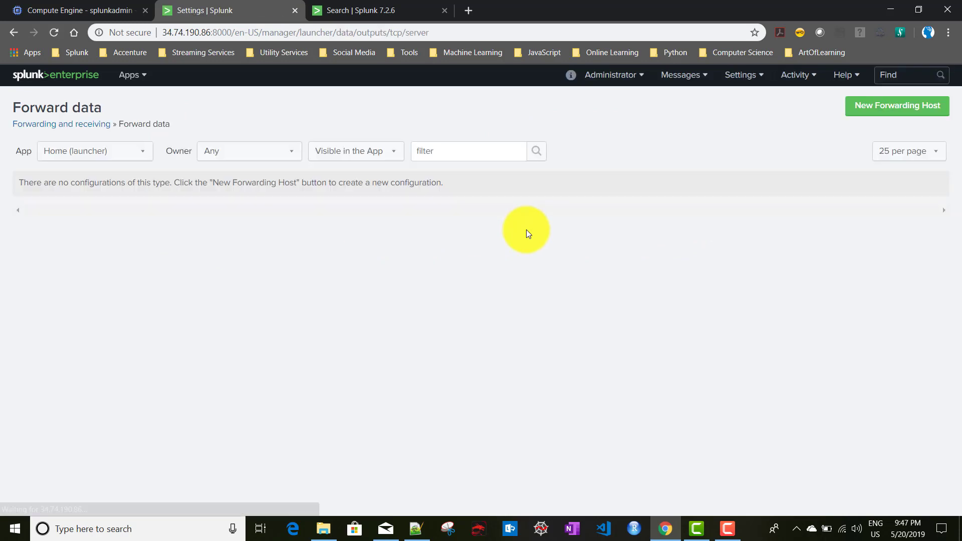
{"action": "left_click", "coordinate": [861, 123]}
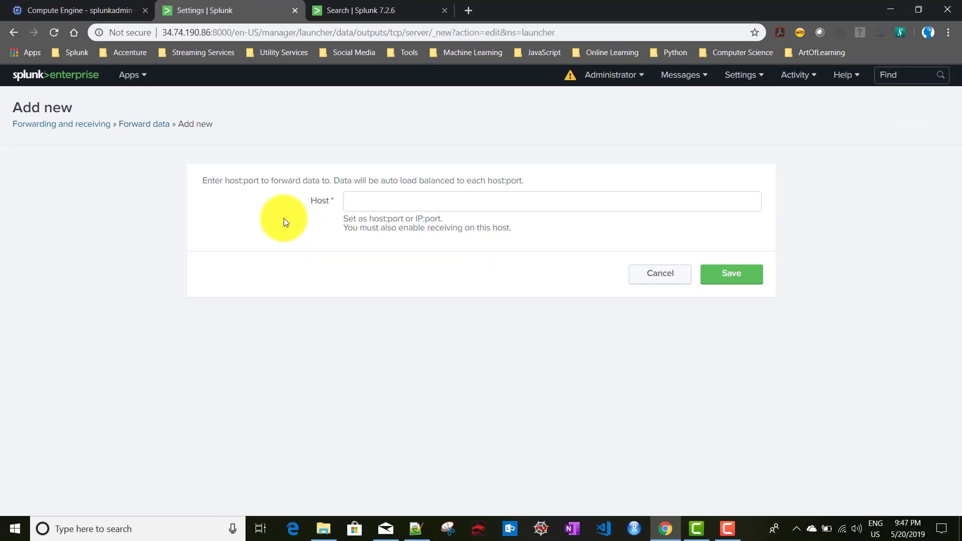
Enter the splunk-receiver's external IP with port 9997 (35.200.209.82:9997) as the forwarding host
{"action": "left_click", "coordinate": [385, 201]}
{"action": "left_click", "coordinate": [344, 15]}
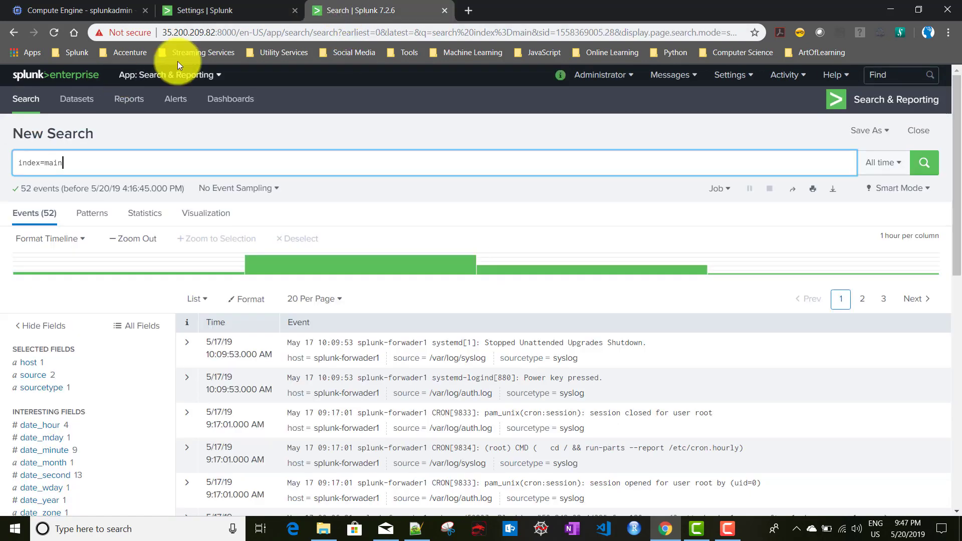
{"action": "left_click", "coordinate": [94, 7]}
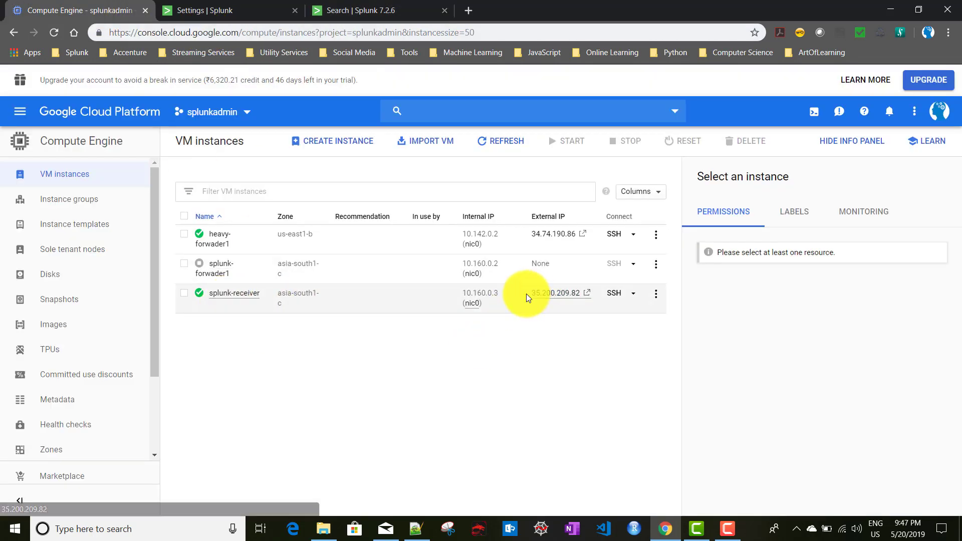
{"action": "left_click_drag", "start_coordinate": [525, 296], "coordinate": [579, 294]}
{"action": "key", "text": "ctrl+c"}
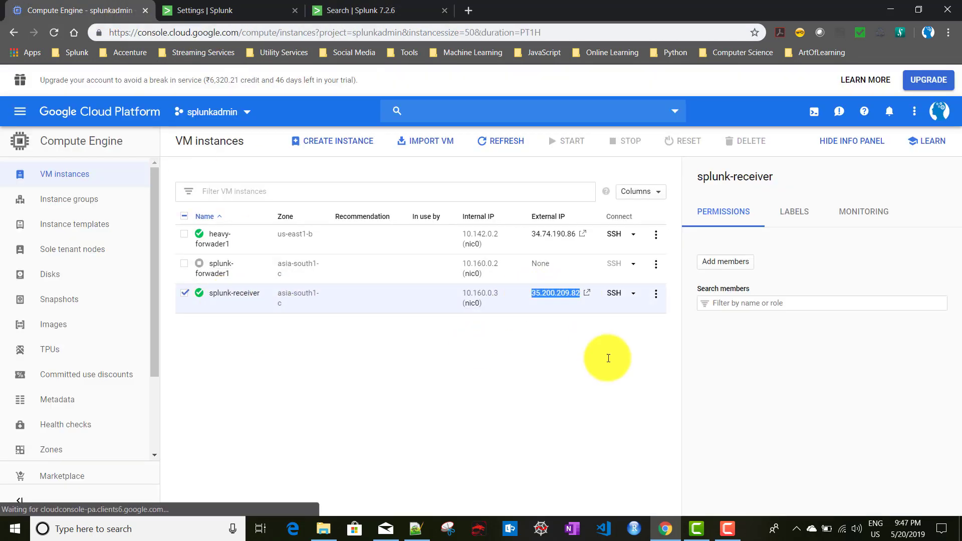
{"action": "left_click", "coordinate": [236, 8]}
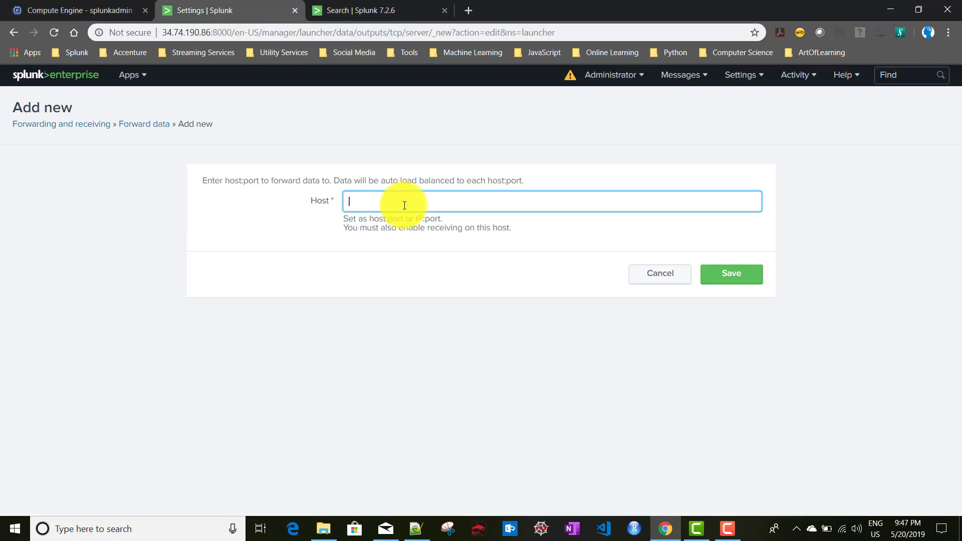
{"action": "key", "text": "ctrl+v"}
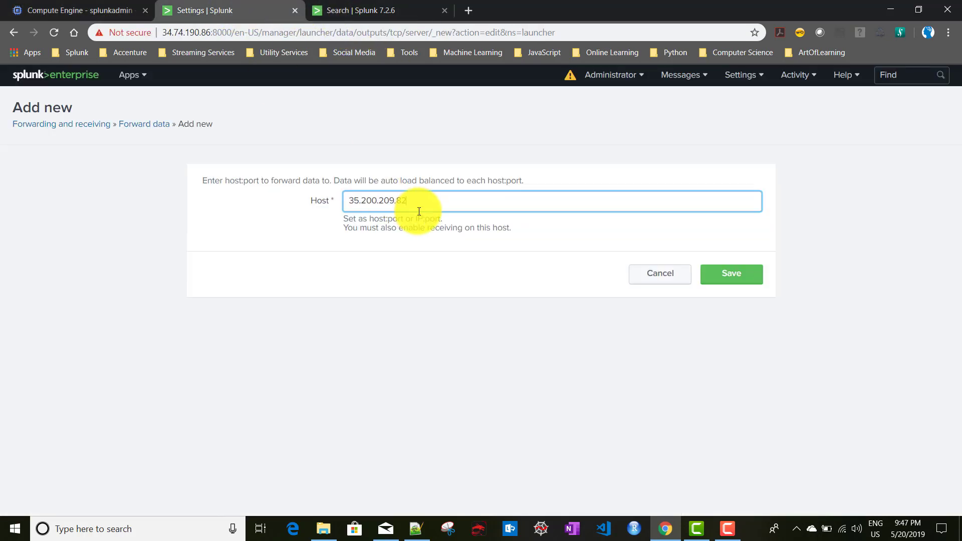
{"action": "type", "text": ":"}
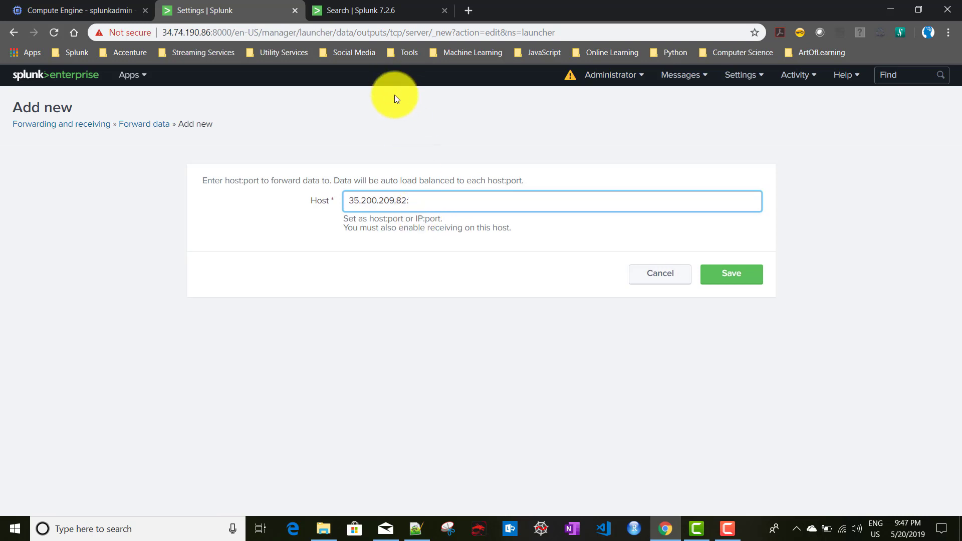
{"action": "left_click", "coordinate": [378, 11]}
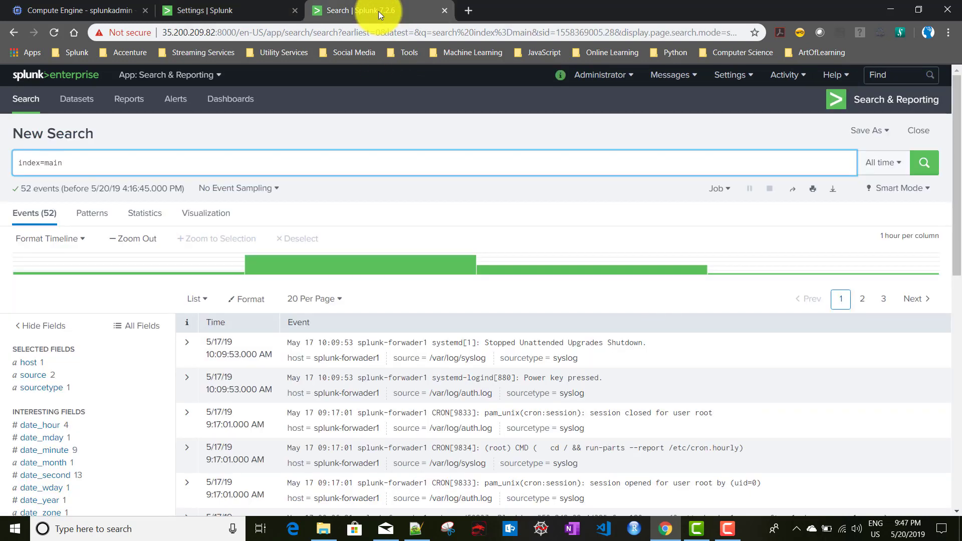
{"action": "left_click", "coordinate": [239, 6]}
{"action": "left_click", "coordinate": [461, 213]}
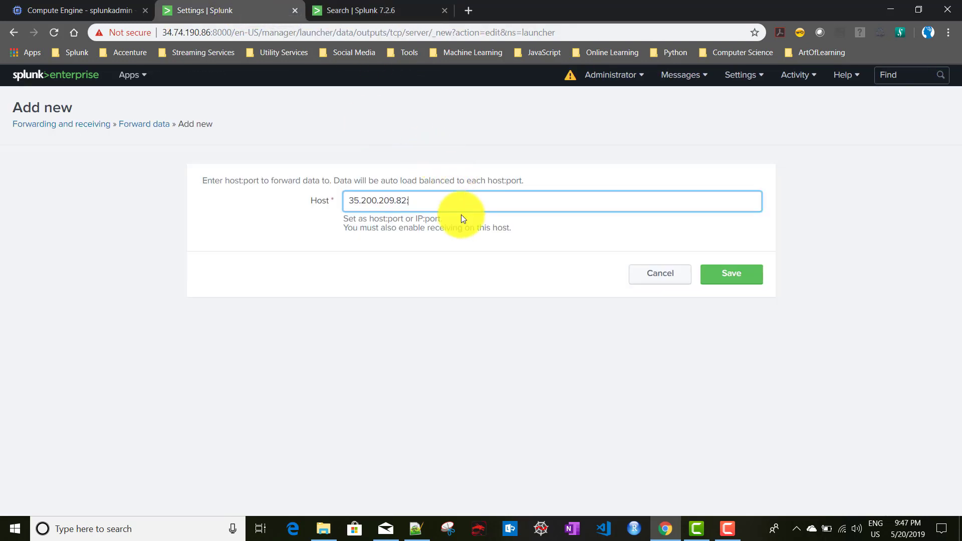
{"action": "type", "text": "9997"}
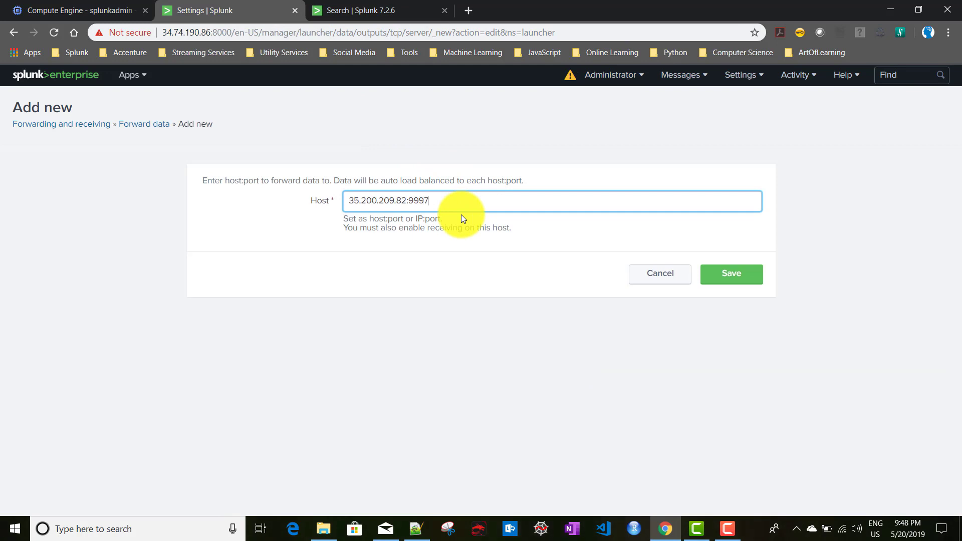
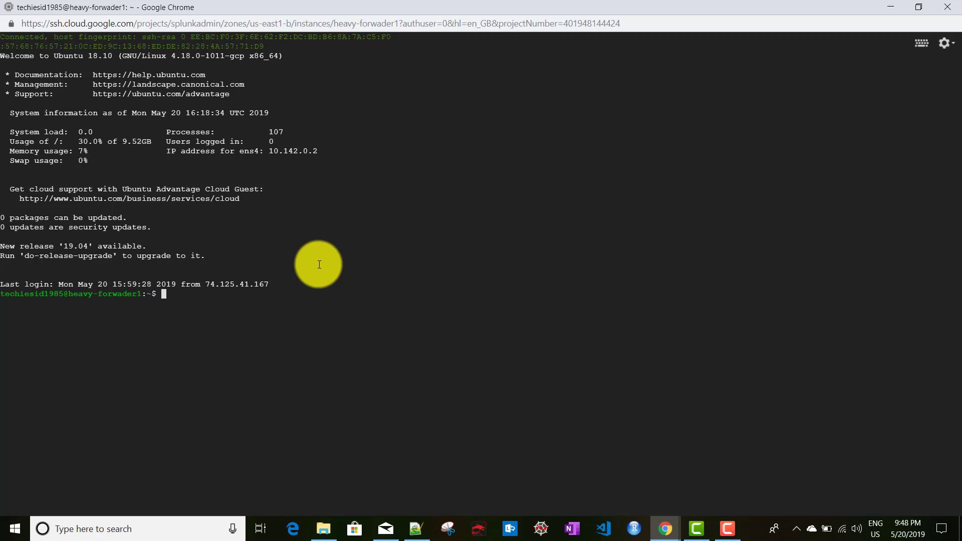
Clear the terminal and switch to a root shell with sudo su
{"action": "type", "text": "cla"}
{"action": "type", "text": "er"}
{"action": "key", "text": "Return"}
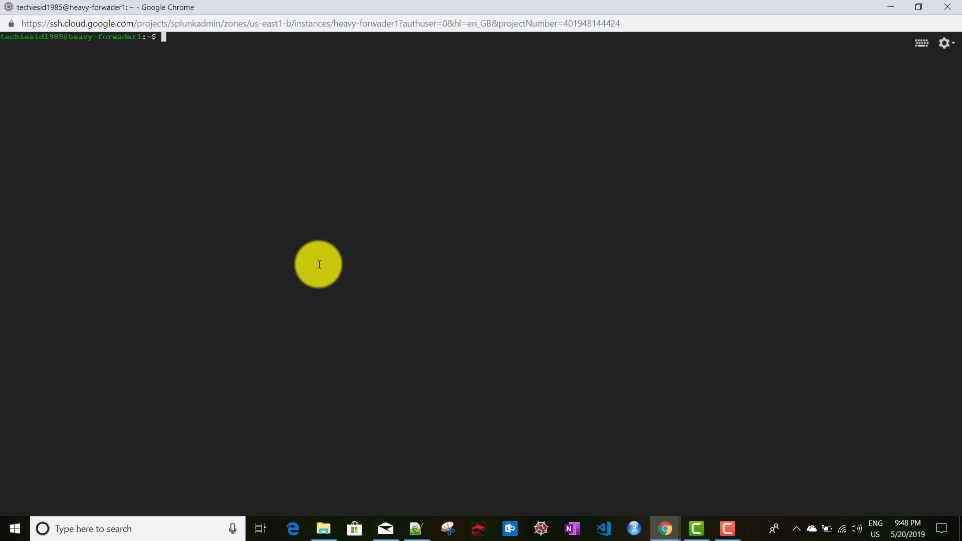
{"action": "key", "text": "Return"}
{"action": "key", "text": "Return"}
{"action": "key", "text": "Return"}
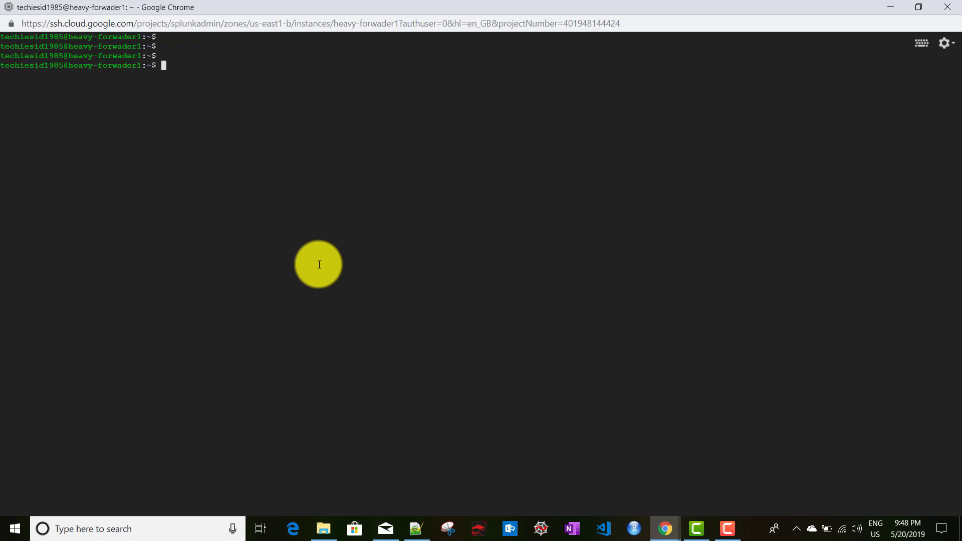
{"action": "type", "text": "cd"}
{"action": "key", "text": "BackSpace"}
{"action": "key", "text": "BackSpace"}
{"action": "key", "text": "BackSpace"}
{"action": "type", "text": "sudo su"}
{"action": "key", "text": "Return"}
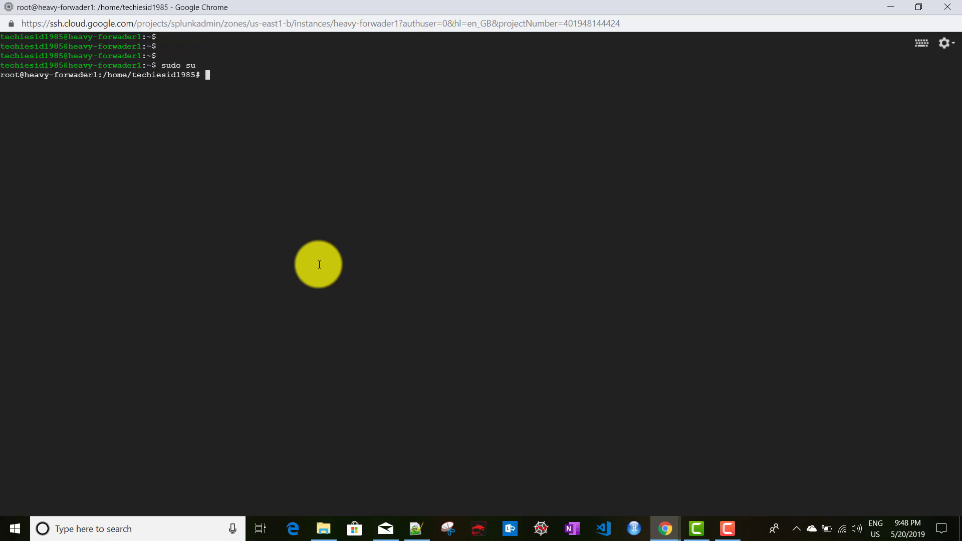
Change into the /opt/splunk/etc/system/local/ configuration folder
{"action": "type", "text": "cd /o"}
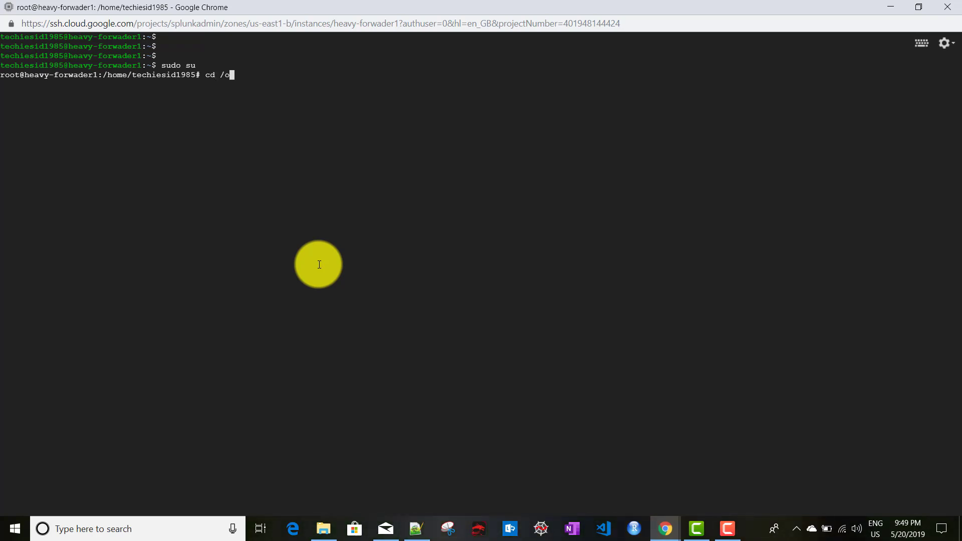
{"action": "key", "text": "Tab"}
{"action": "type", "text": "s"}
{"action": "key", "text": "Tab"}
{"action": "type", "text": "et"}
{"action": "key", "text": "Tab"}
{"action": "type", "text": "sy"}
{"action": "key", "text": "Tab"}
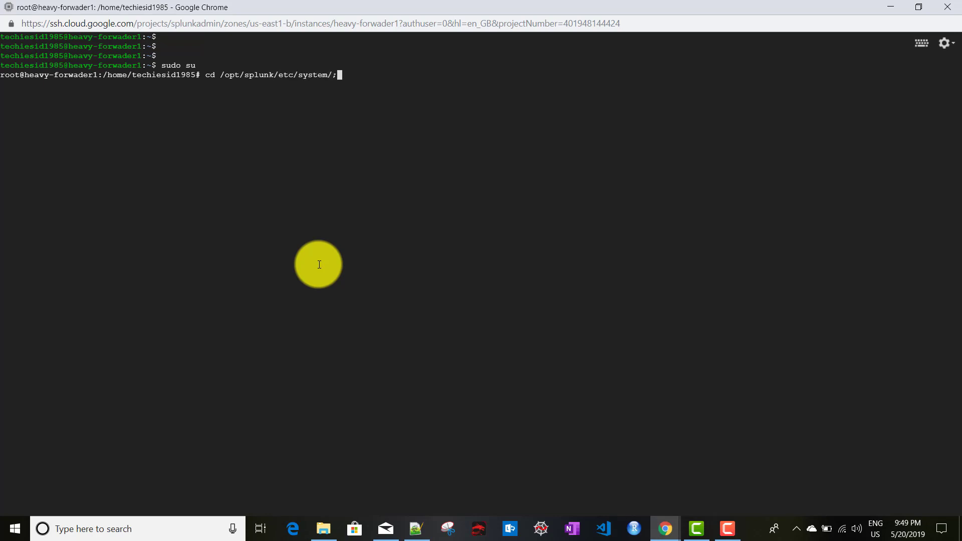
{"action": "type", "text": "loc"}
{"action": "key", "text": "Tab"}
{"action": "key", "text": "Return"}
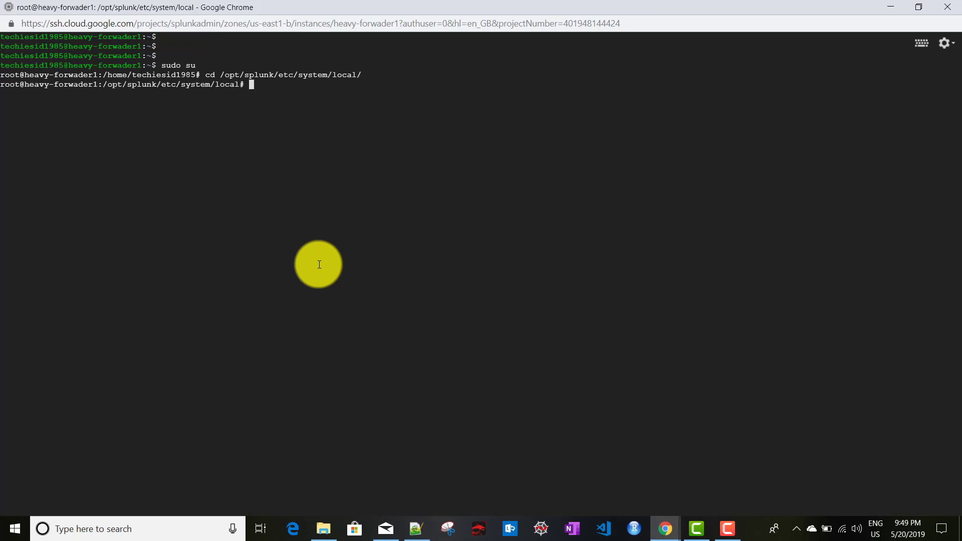
List the local files, including outputs.conf, with ls and ls -lrt, and start vi outputs.conf
{"action": "type", "text": "ls"}
{"action": "key", "text": "Return"}
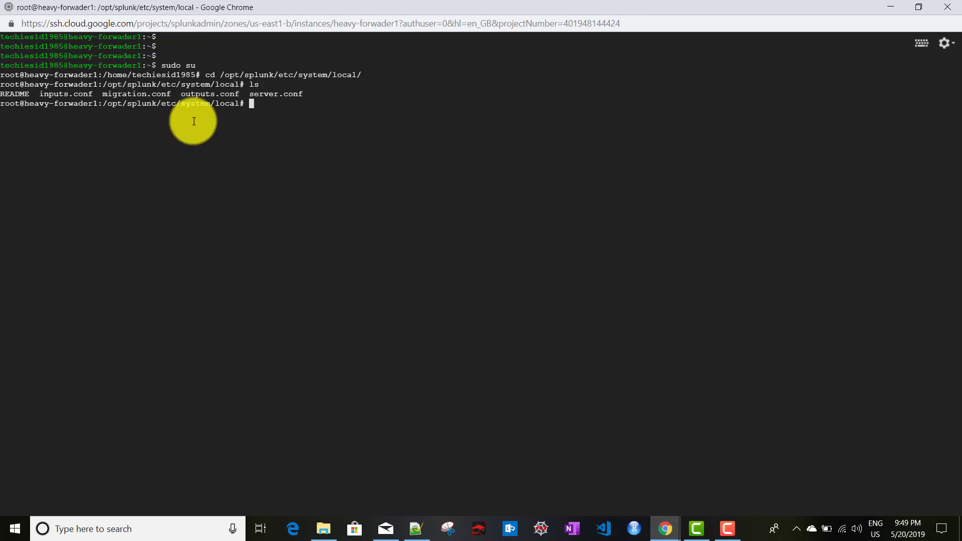
{"action": "left_click_drag", "start_coordinate": [249, 94], "coordinate": [205, 94]}
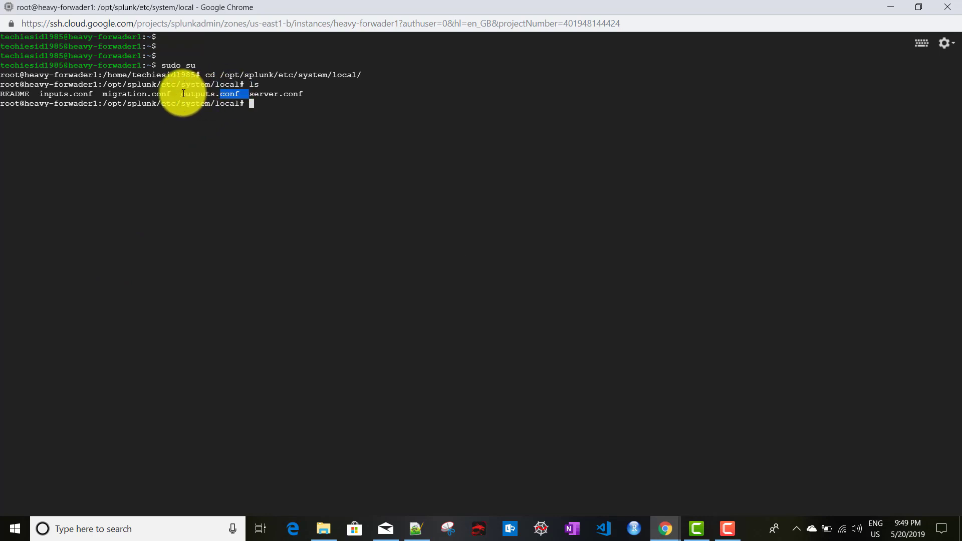
{"action": "left_click", "coordinate": [199, 95]}
{"action": "type", "text": "ls "}
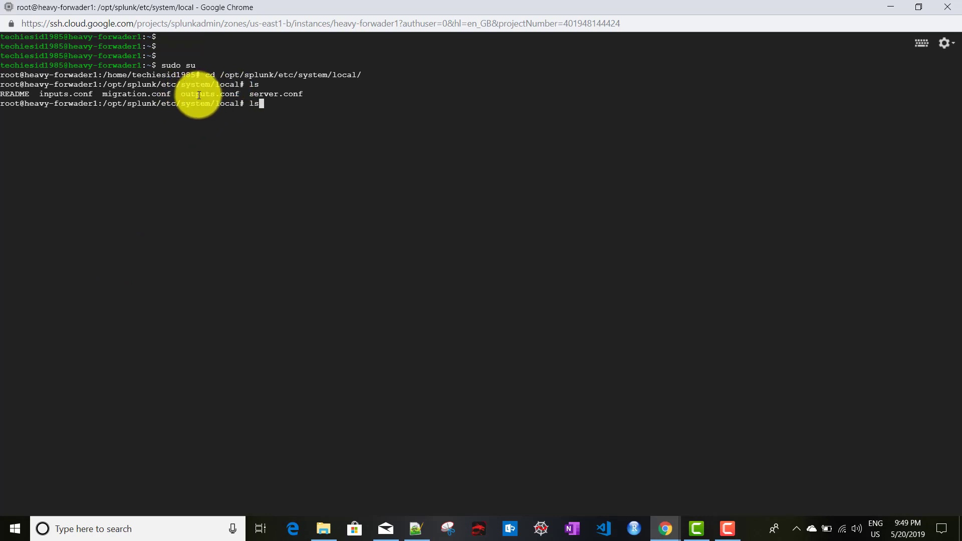
{"action": "type", "text": "-lrt"}
{"action": "key", "text": "Return"}
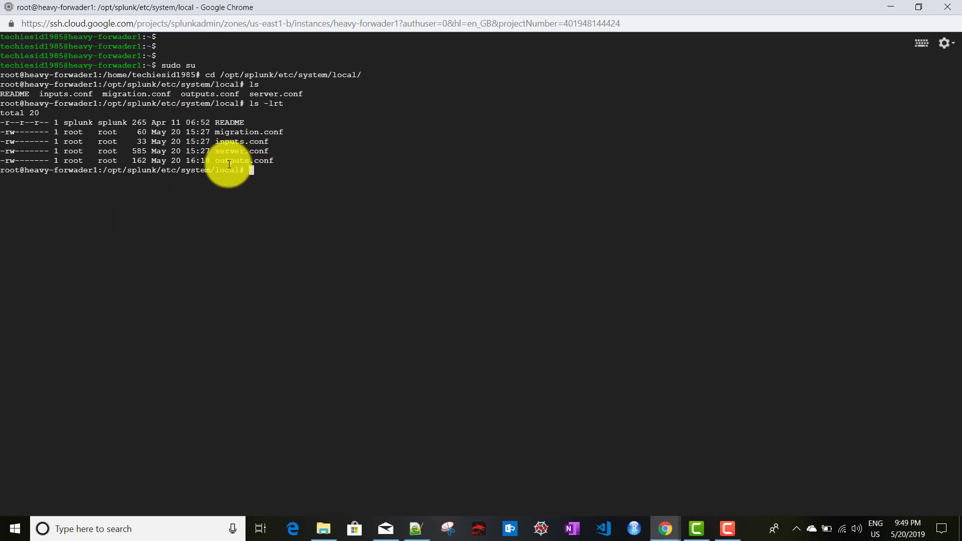
{"action": "key", "text": "Return"}
{"action": "key", "text": "Return"}
{"action": "key", "text": "Return"}
{"action": "key", "text": "Return"}
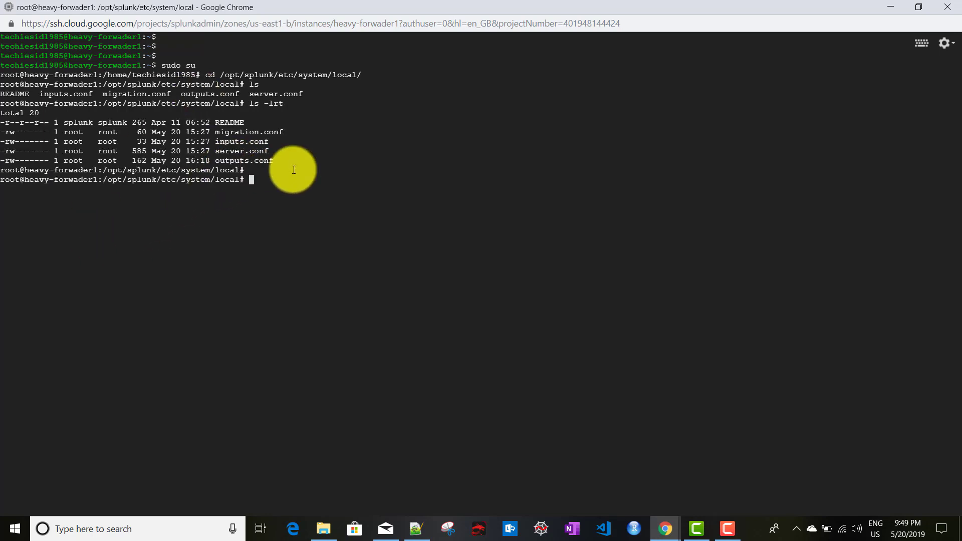
{"action": "type", "text": "vi "}
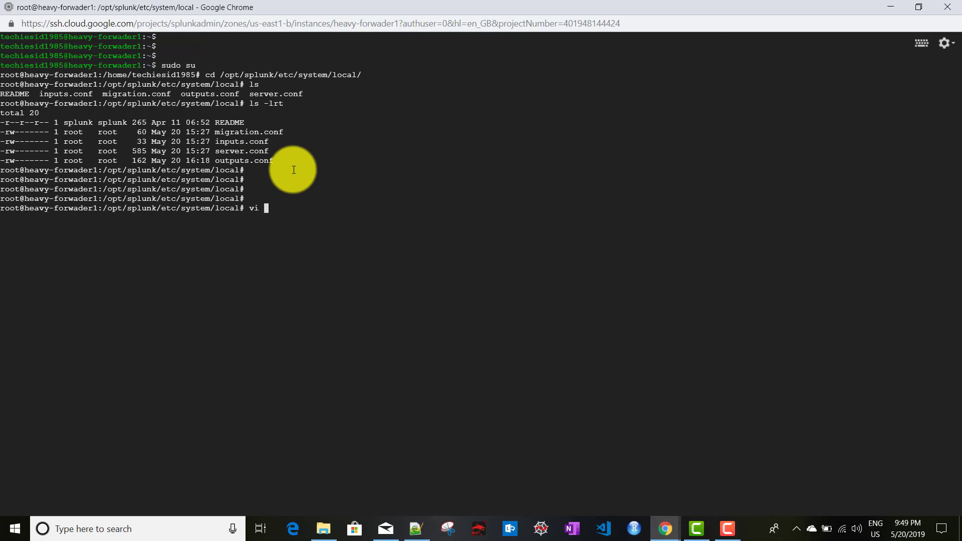
{"action": "type", "text": "out"}
{"action": "key", "text": "Tab"}
Open outputs.conf in vi, copy receiver address 35.200.209.82:9997, and quit with :q
{"action": "key", "text": "Return"}
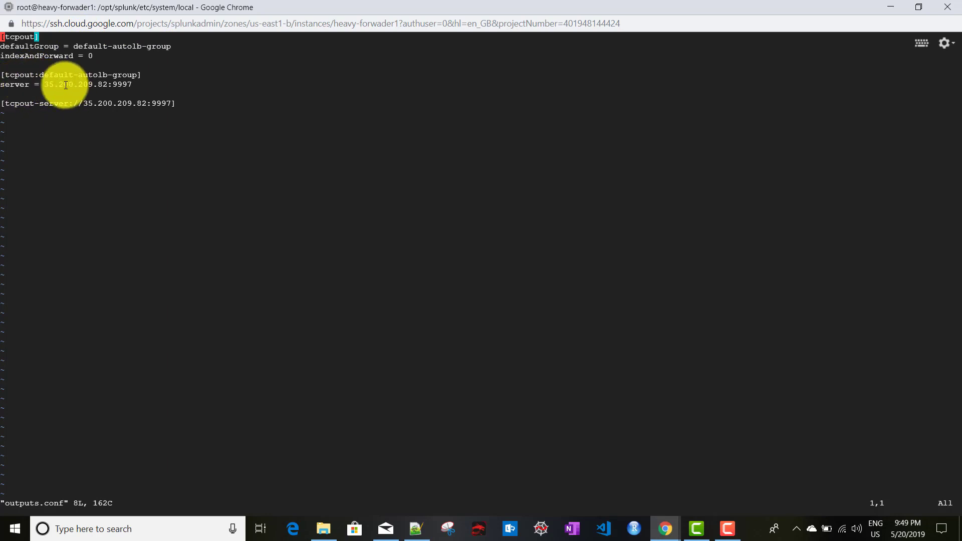
{"action": "left_click_drag", "start_coordinate": [44, 86], "coordinate": [118, 81]}
{"action": "double_click", "coordinate": [118, 80]}
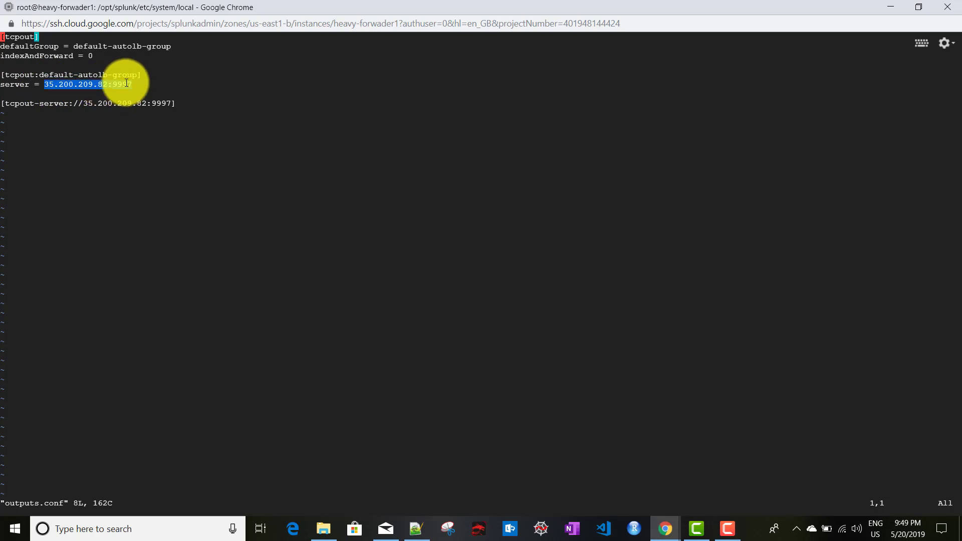
{"action": "type", "text": ":q"}
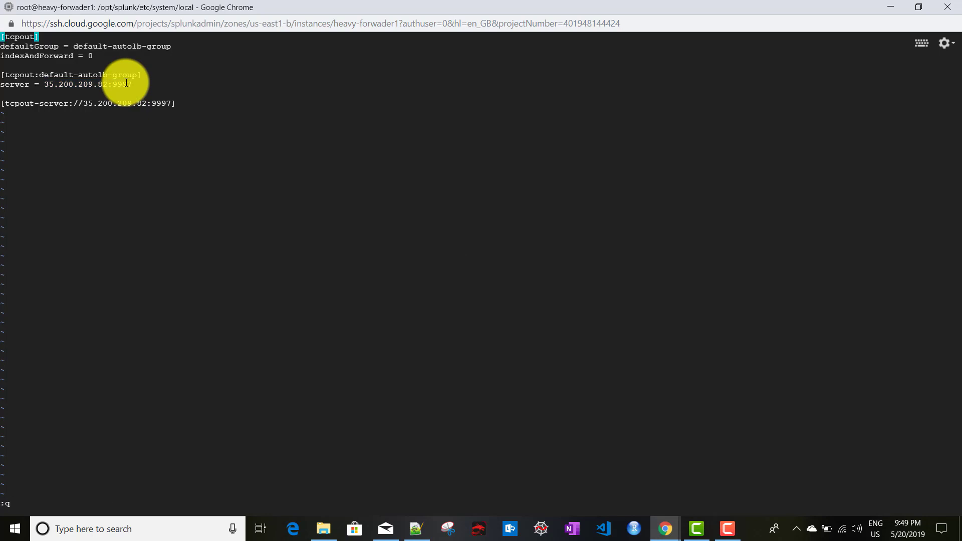
{"action": "key", "text": "Return"}
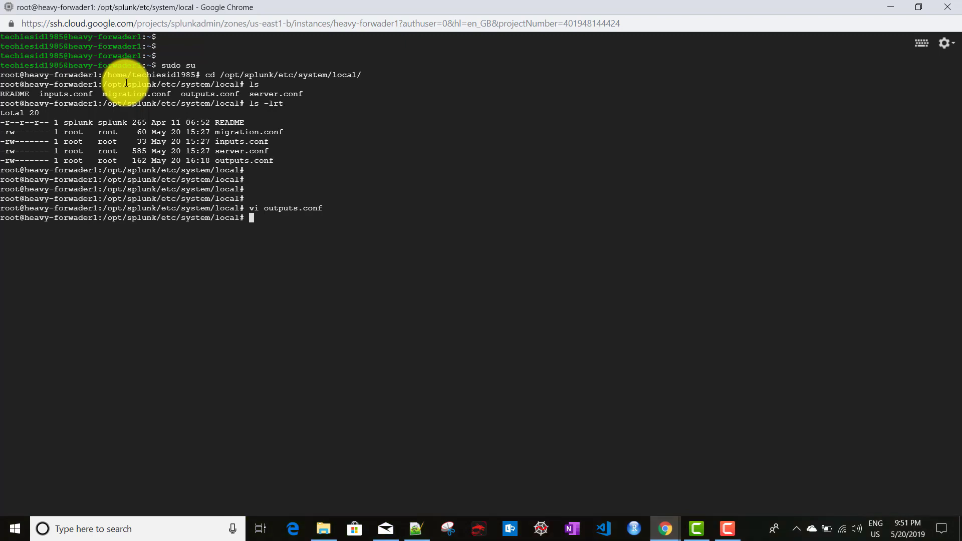
From /opt/splunk/bin/, run ./splunk add monitor /var/log and enter the Splunk admin username
{"action": "key", "text": "Return"}
{"action": "key", "text": "Return"}
{"action": "key", "text": "Return"}
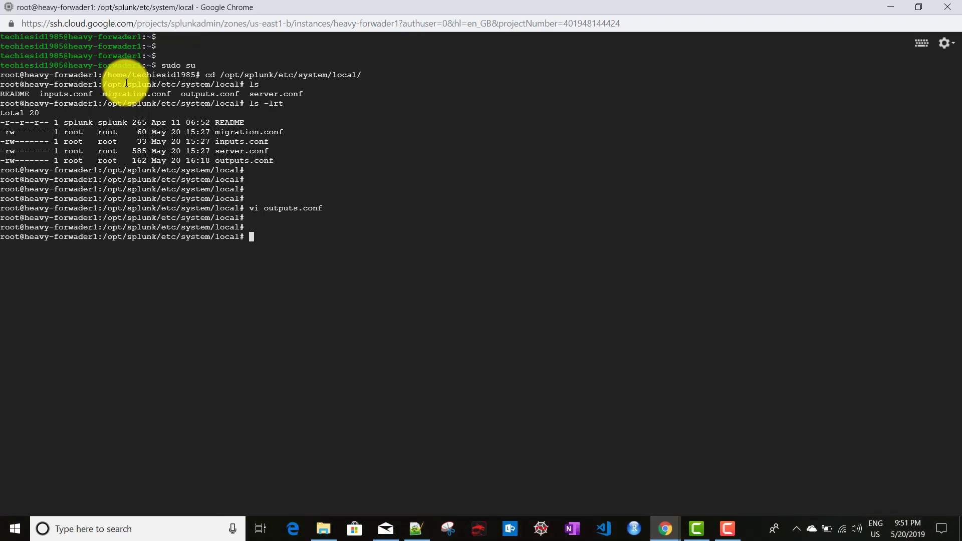
{"action": "type", "text": "cd "}
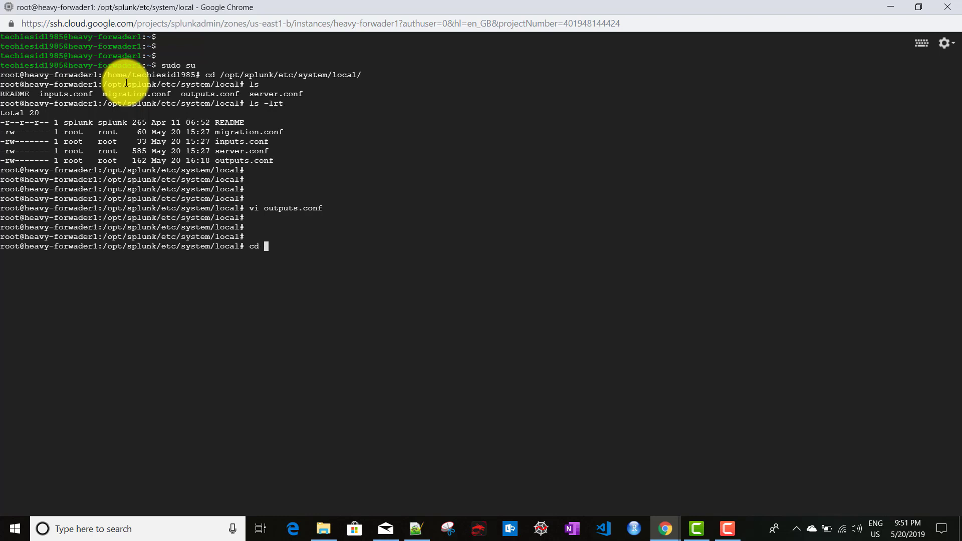
{"action": "type", "text": "/opt/splunk/bin/"}
{"action": "key", "text": "Return"}
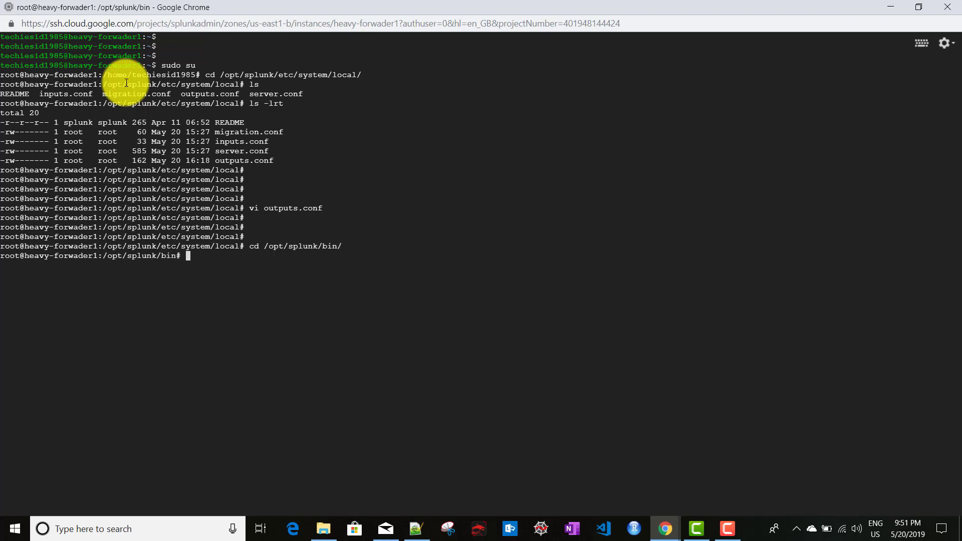
{"action": "type", "text": "./splunk add monitor /var"}
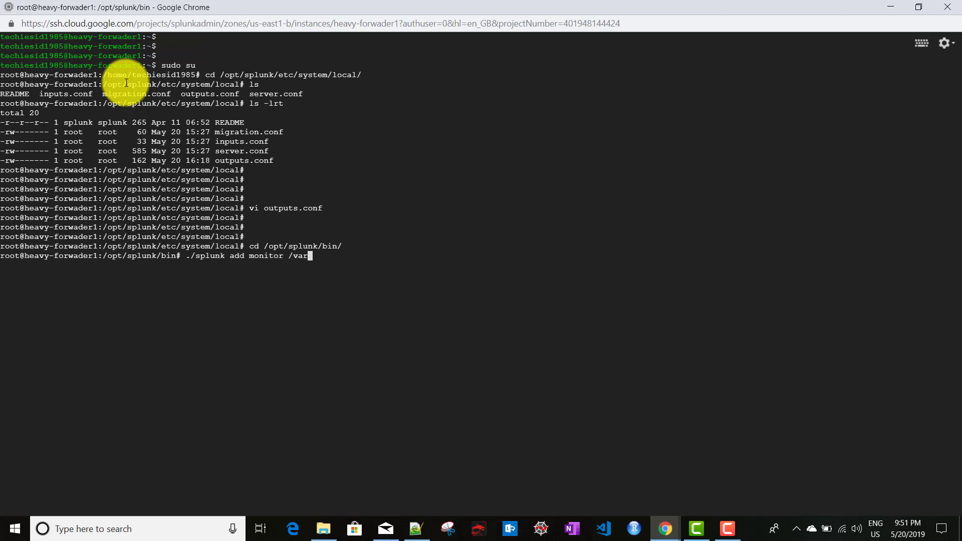
{"action": "type", "text": "/log"}
{"action": "key", "text": "Return"}
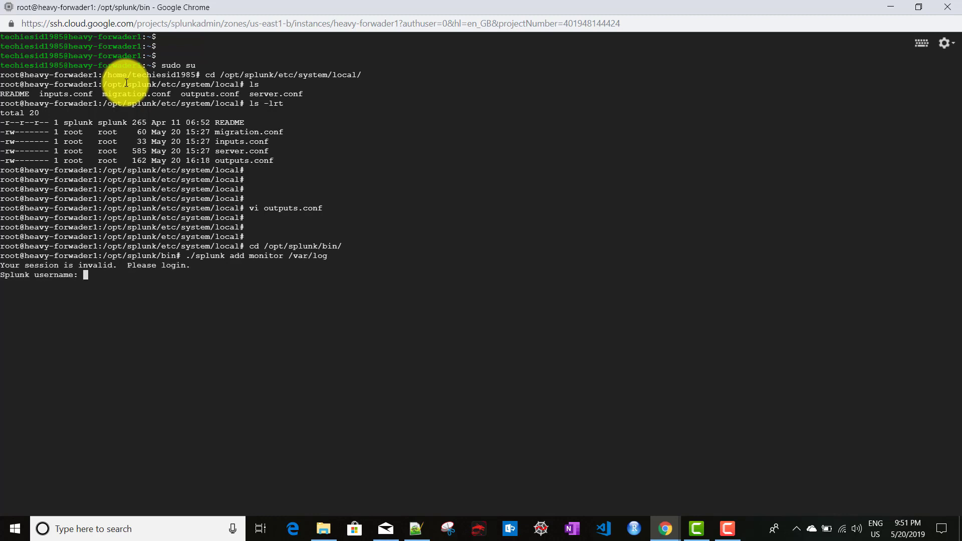
{"action": "type", "text": "admin"}
{"action": "key", "text": "Return"}
{"action": "key", "text": "Return"}
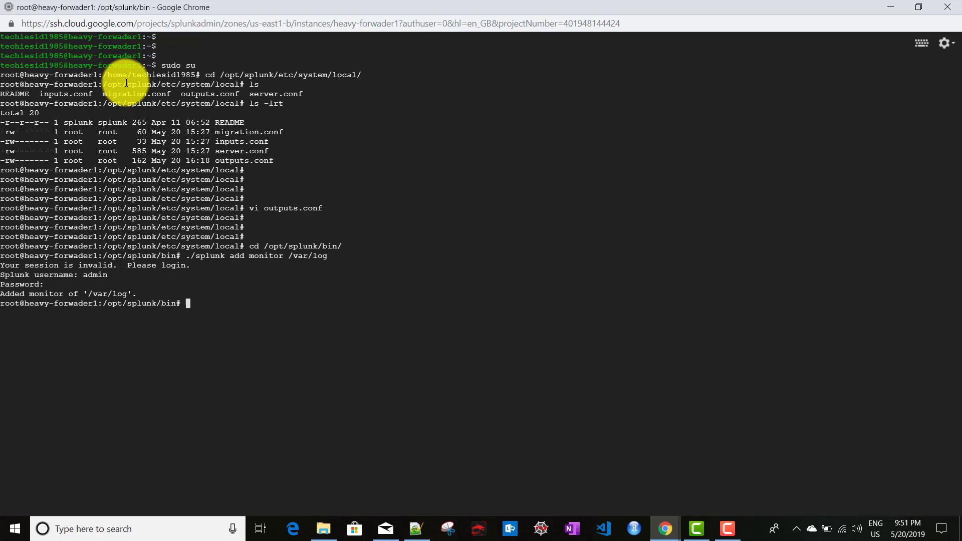
Go to /opt/splunk/etc/apps/search and list its folders
{"action": "type", "text": "cd /opt/sp"}
{"action": "key", "text": "Tab"}
{"action": "type", "text": "e"}
{"action": "key", "text": "Tab"}
{"action": "type", "text": "ap"}
{"action": "key", "text": "Tab"}
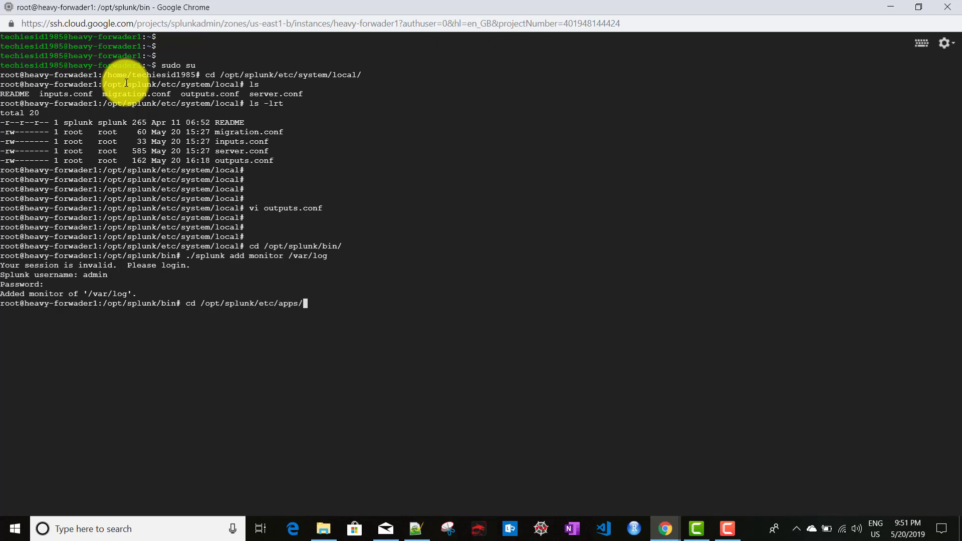
{"action": "type", "text": "se"}
{"action": "key", "text": "Tab"}
{"action": "key", "text": "Return"}
{"action": "type", "text": "ls"}
{"action": "key", "text": "Return"}
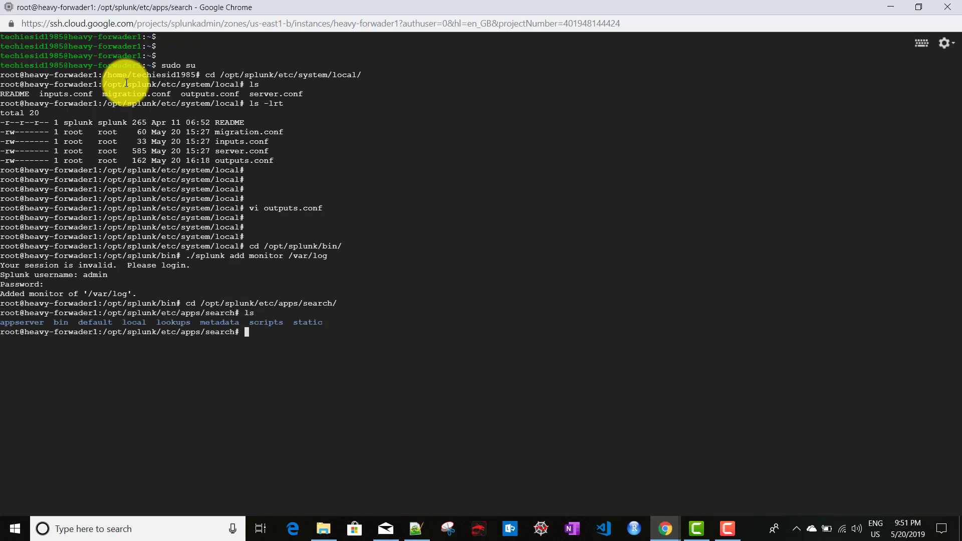
Enter the search app's local folder and list its files, including inputs.conf
{"action": "type", "text": "cd local"}
{"action": "key", "text": "Return"}
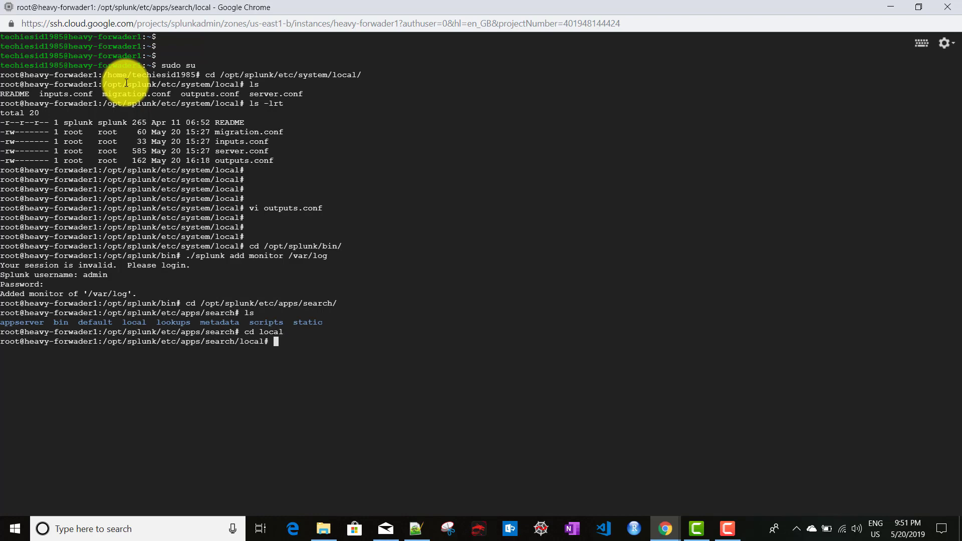
{"action": "type", "text": "ls"}
{"action": "key", "text": "Return"}
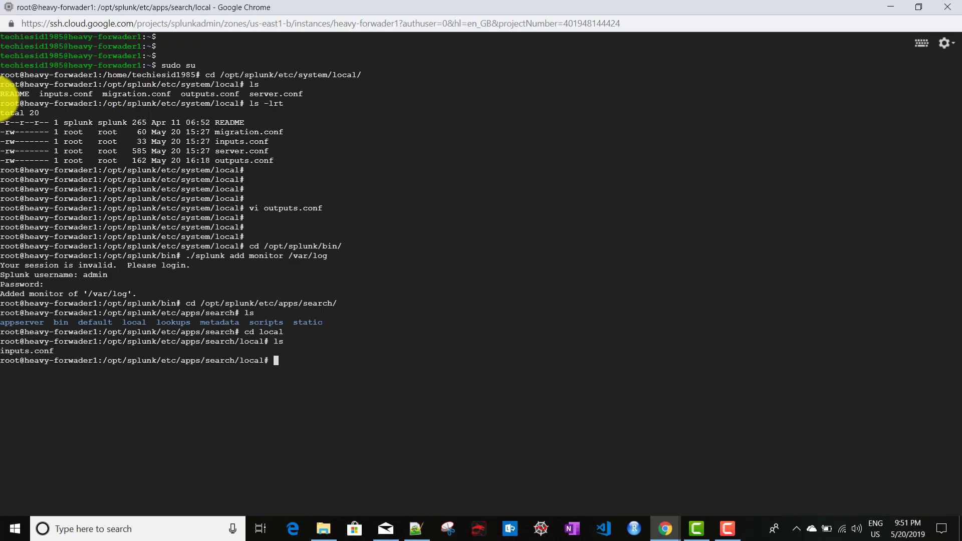
Open inputs.conf in vi, highlight the /var/log monitor stanza, then minimize the terminal
{"action": "double_click", "coordinate": [14, 350]}
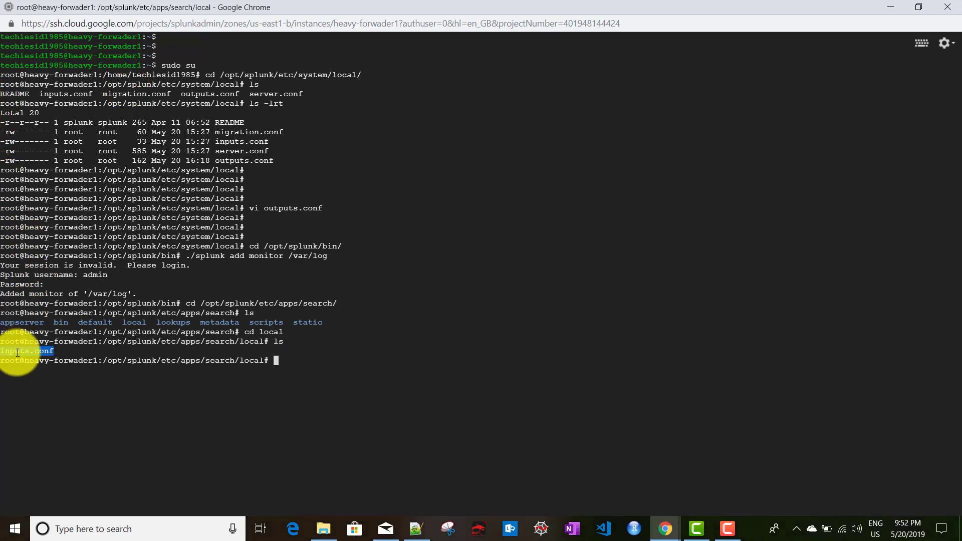
{"action": "type", "text": "vi"}
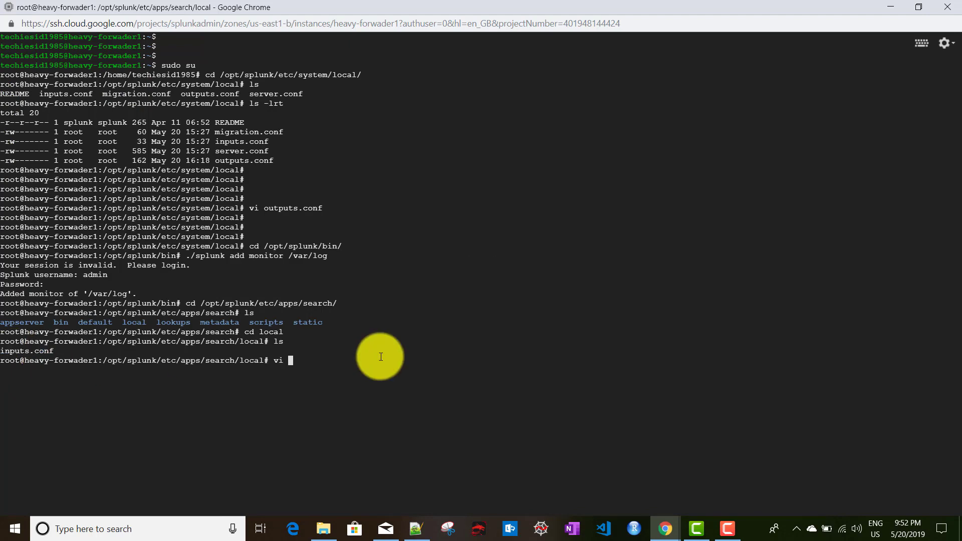
{"action": "type", "text": "inputs.conf"}
{"action": "key", "text": "Return"}
{"action": "left_click_drag", "start_coordinate": [80, 47], "coordinate": [2, 38]}
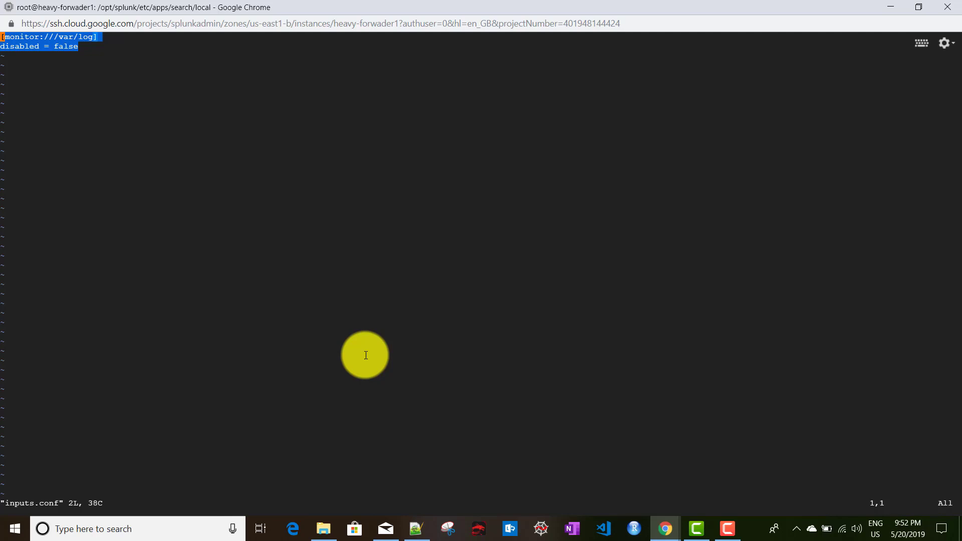
{"action": "left_click", "coordinate": [887, 4]}
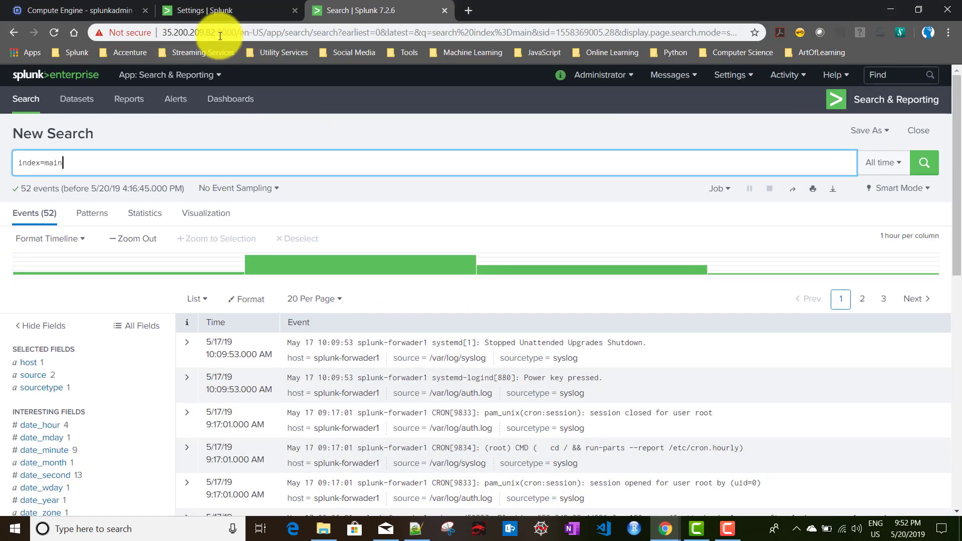
Rerun the index=main search and check host values, finding 39 events from heavy-forwader1
{"action": "left_click", "coordinate": [115, 11]}
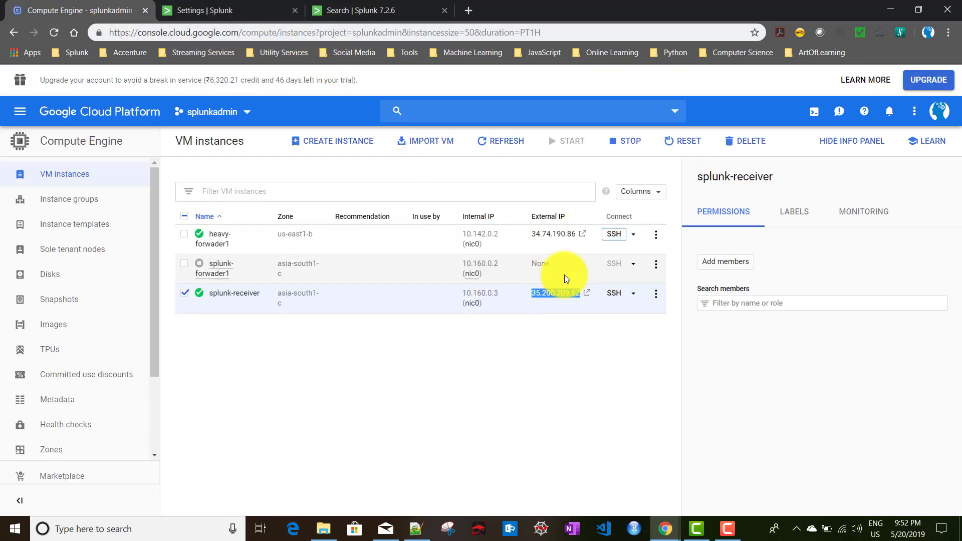
{"action": "left_click", "coordinate": [228, 9]}
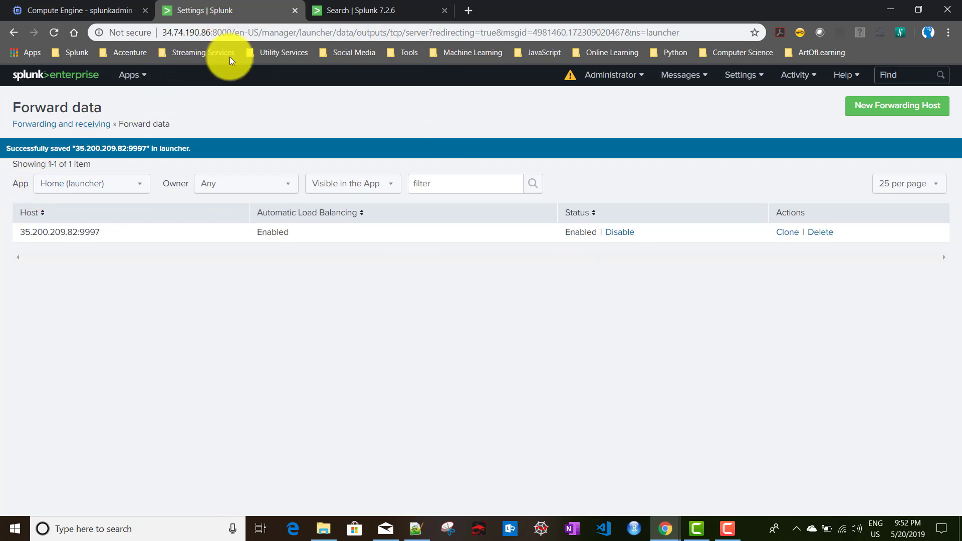
{"action": "left_click", "coordinate": [365, 10]}
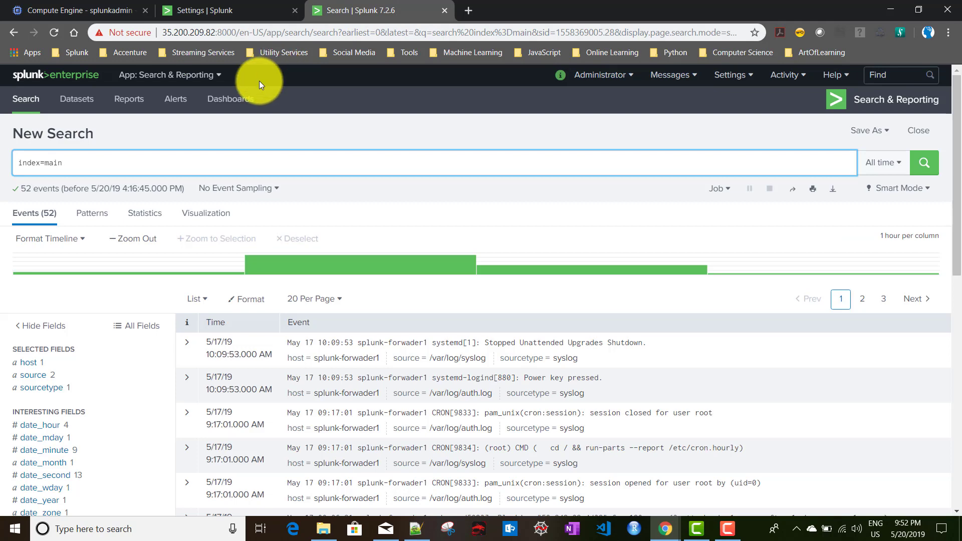
{"action": "key", "text": "Return"}
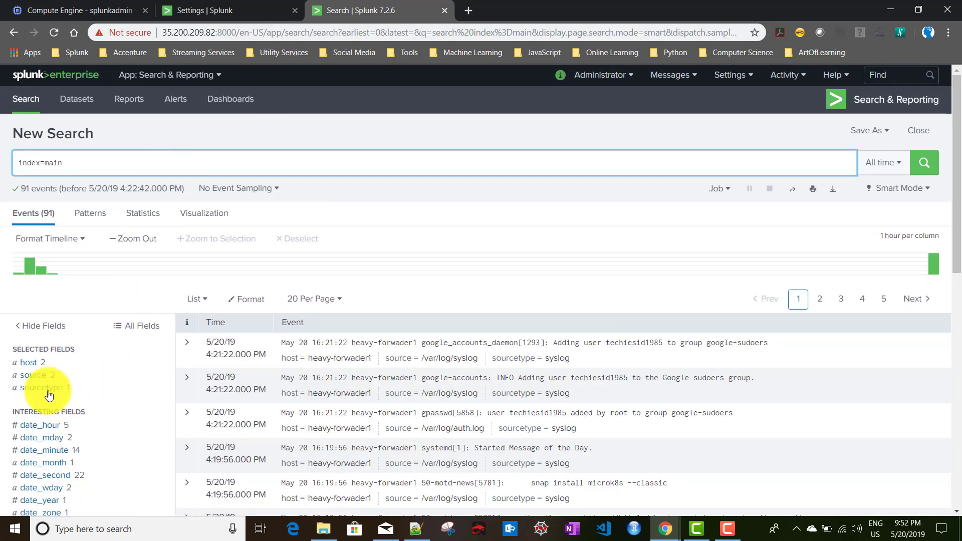
{"action": "left_click", "coordinate": [29, 363]}
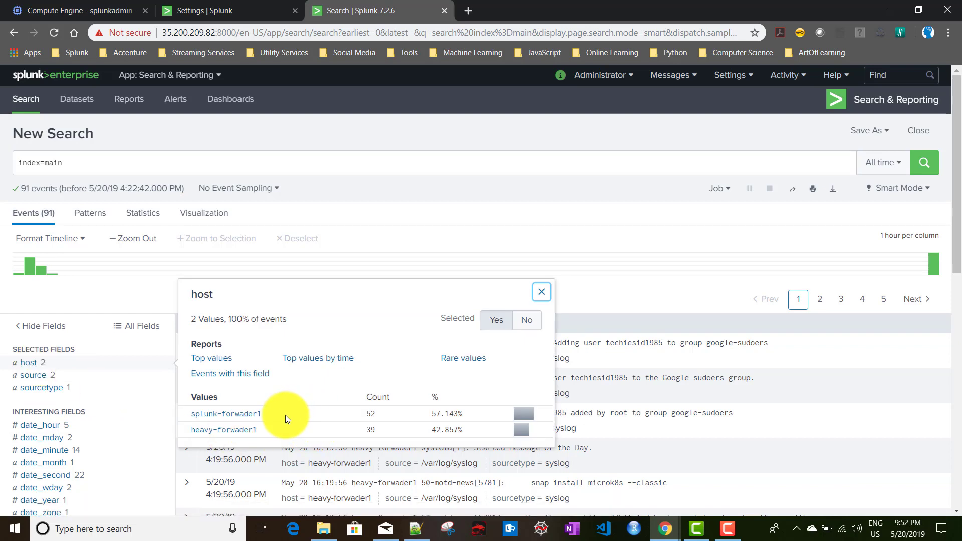
{"action": "left_click_drag", "start_coordinate": [269, 429], "coordinate": [189, 431]}
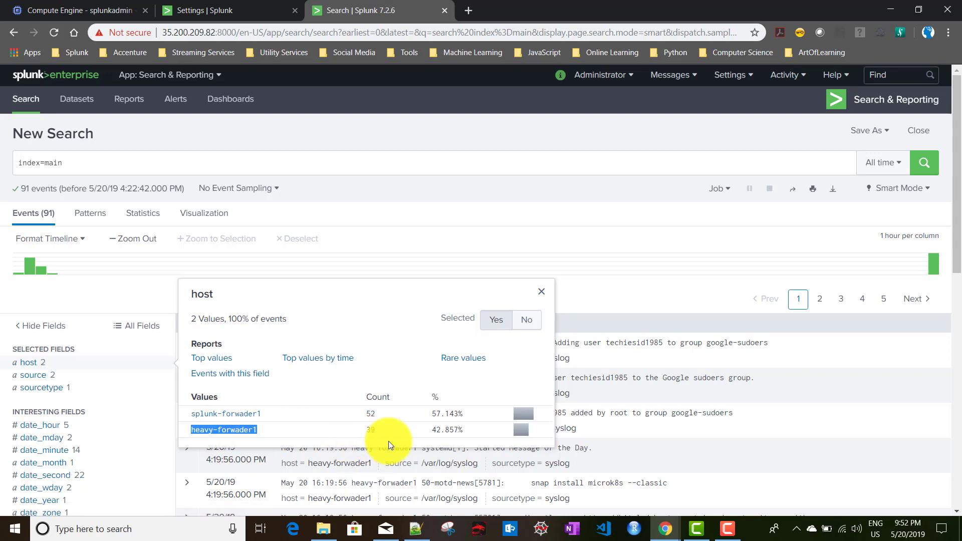
{"action": "left_click", "coordinate": [66, 10]}
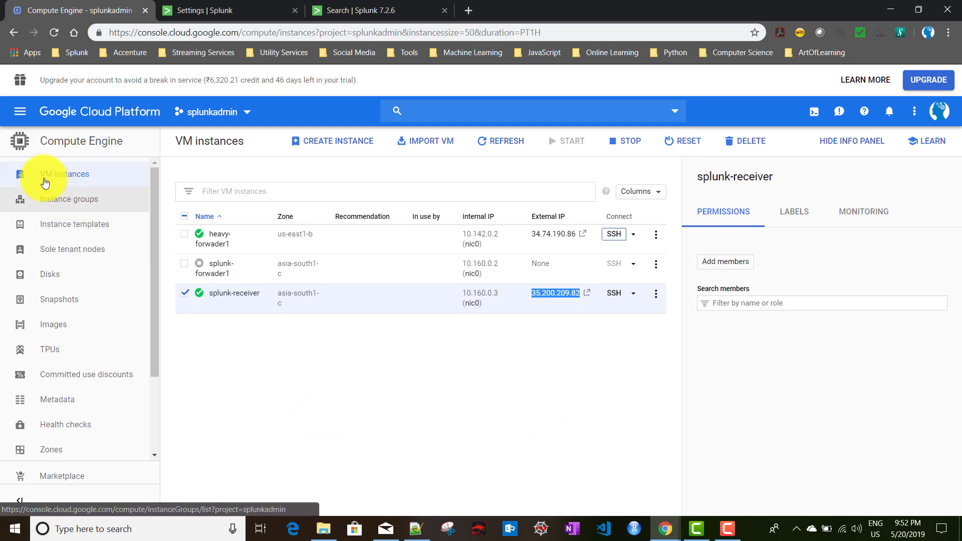
Open VPC network Firewall rules and view the splunk-forwader-access rule details
{"action": "left_click", "coordinate": [20, 111]}
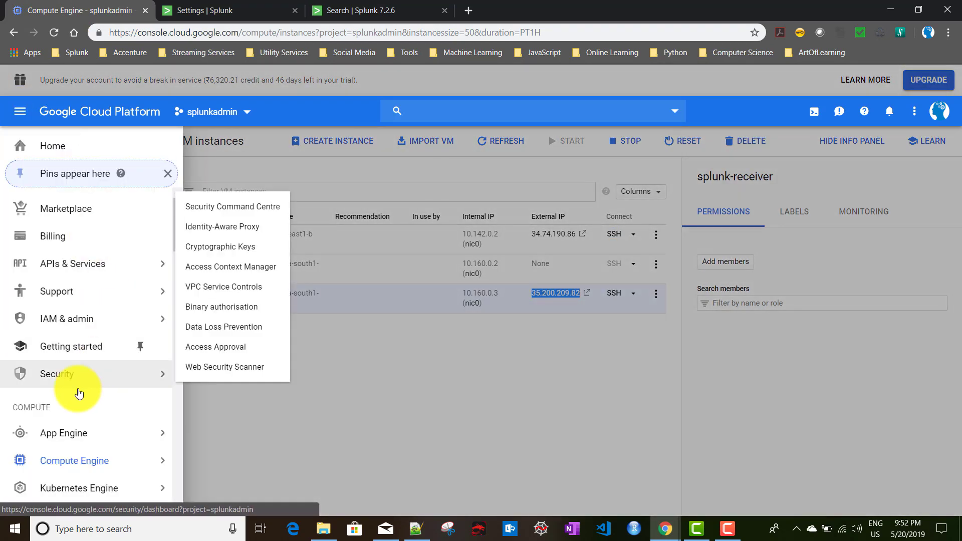
{"action": "scroll", "coordinate": [60, 439], "scroll_direction": "down", "scroll_amount": 4}
{"action": "scroll", "coordinate": [59, 439], "scroll_direction": "down", "scroll_amount": 8}
{"action": "mouse_move", "coordinate": [65, 228]}
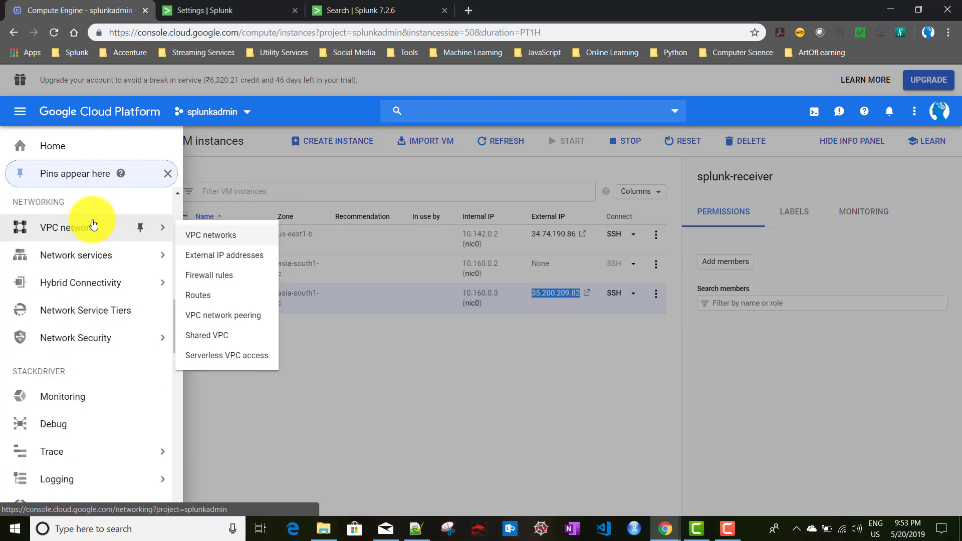
{"action": "left_click", "coordinate": [228, 275]}
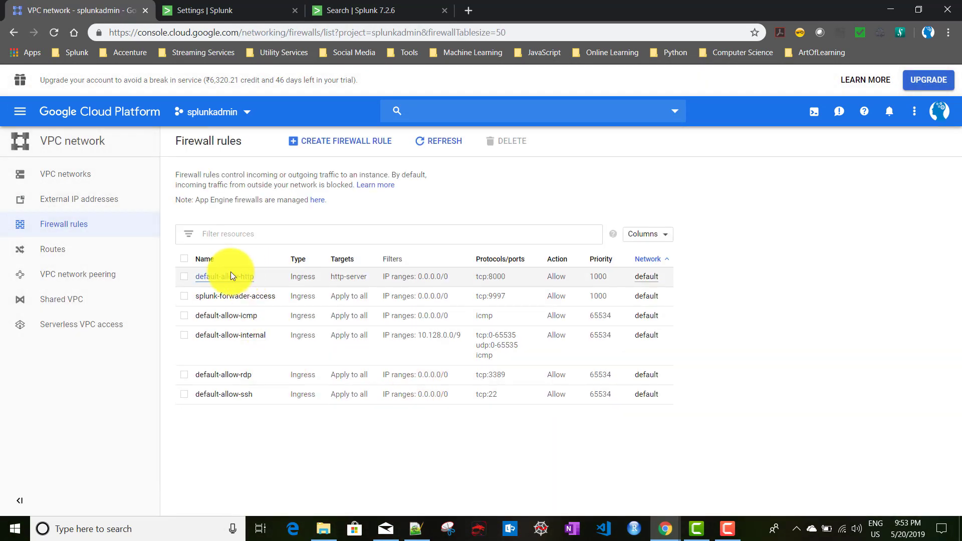
{"action": "left_click", "coordinate": [477, 296]}
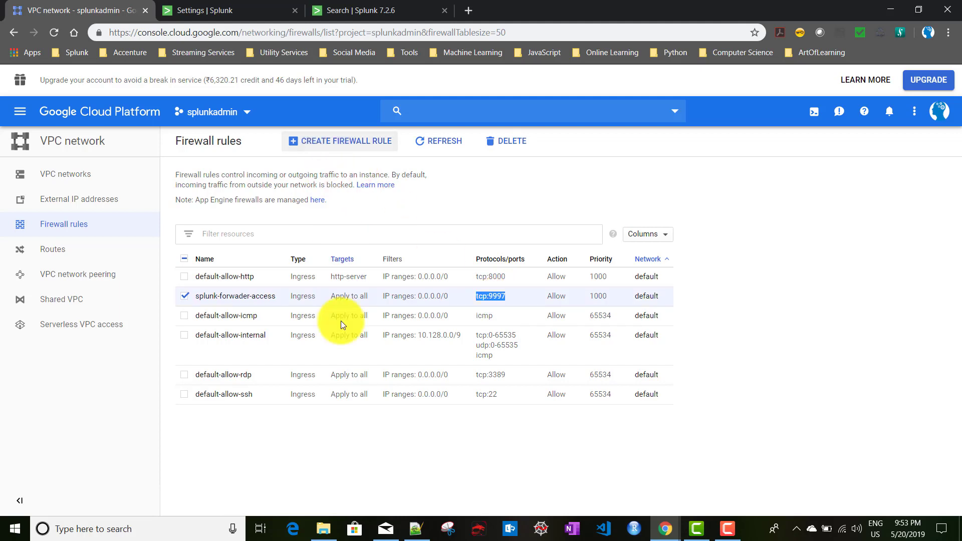
{"action": "left_click", "coordinate": [236, 303]}
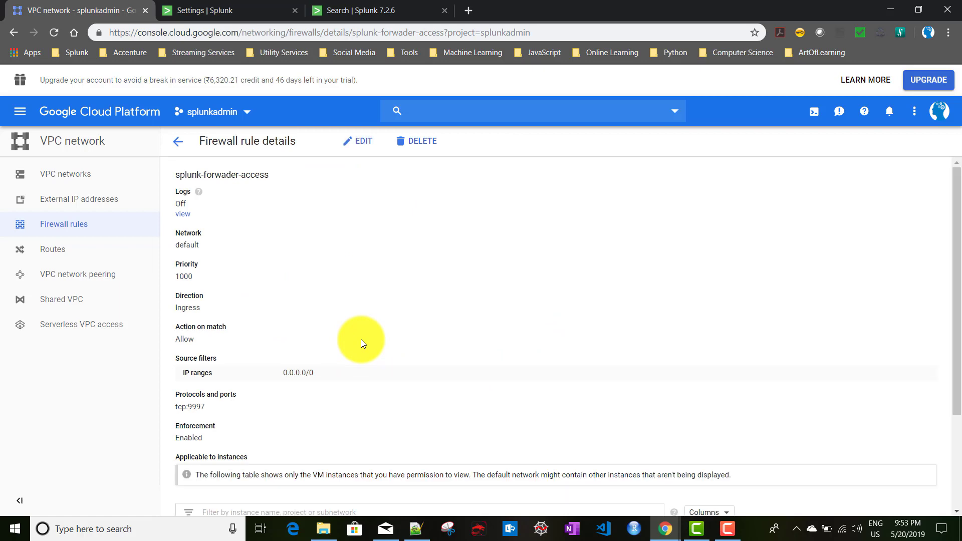
Check the rule's 0.0.0.0/0 source range for tcp:9997, then return to the Splunk search
{"action": "scroll", "coordinate": [383, 335], "scroll_direction": "down", "scroll_amount": 3}
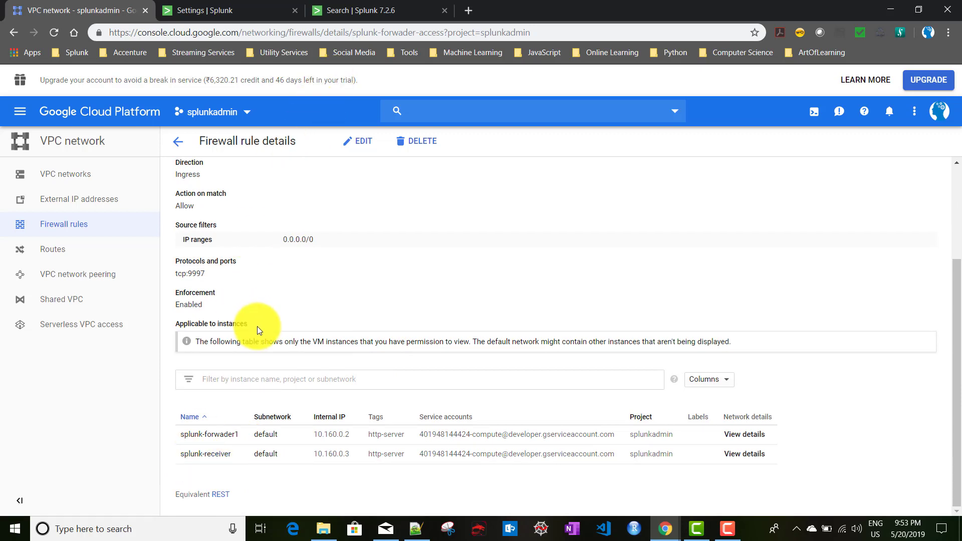
{"action": "left_click_drag", "start_coordinate": [287, 239], "coordinate": [332, 242]}
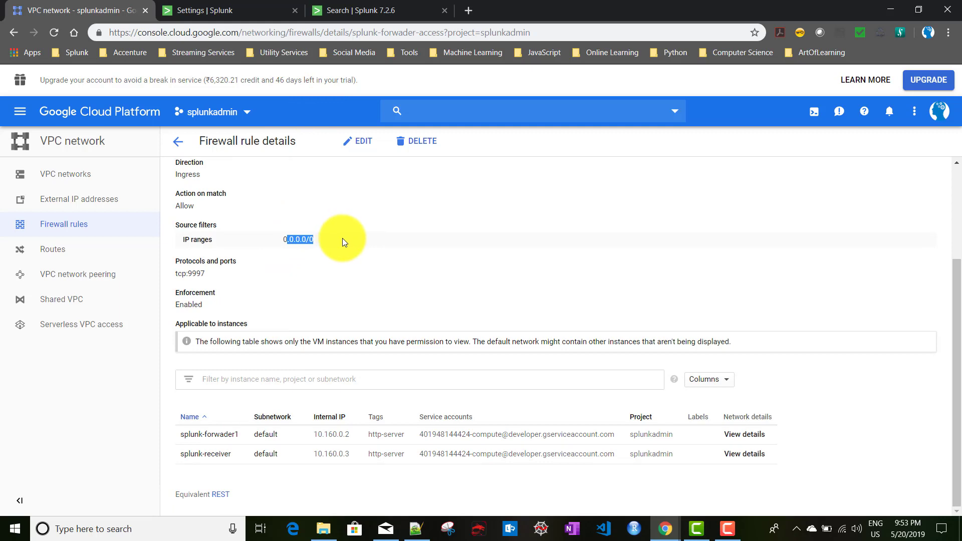
{"action": "left_click", "coordinate": [350, 239]}
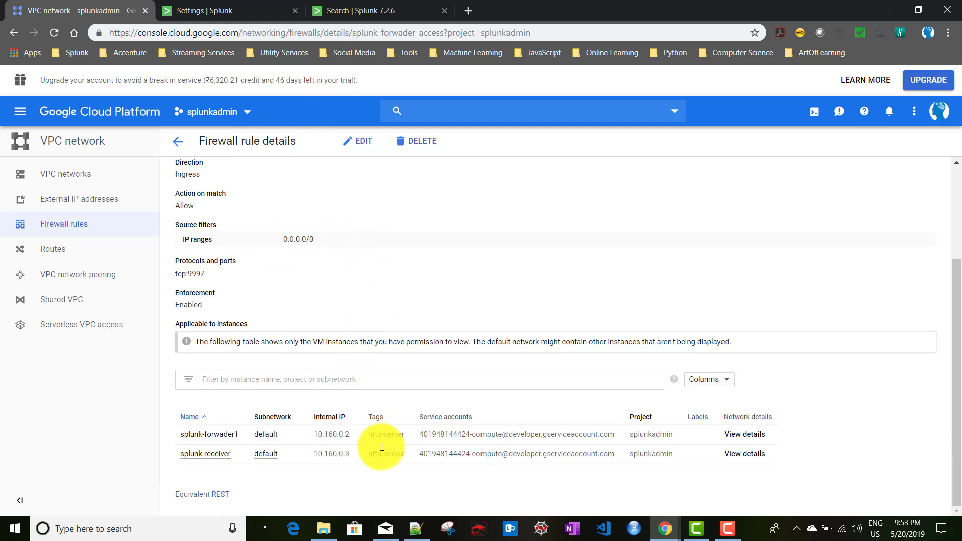
{"action": "left_click", "coordinate": [237, 455]}
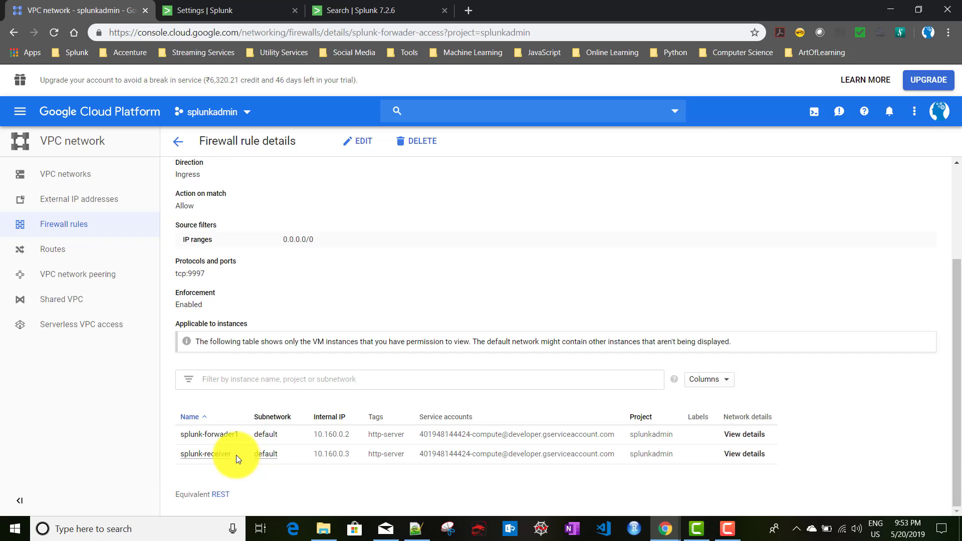
{"action": "left_click", "coordinate": [344, 11]}
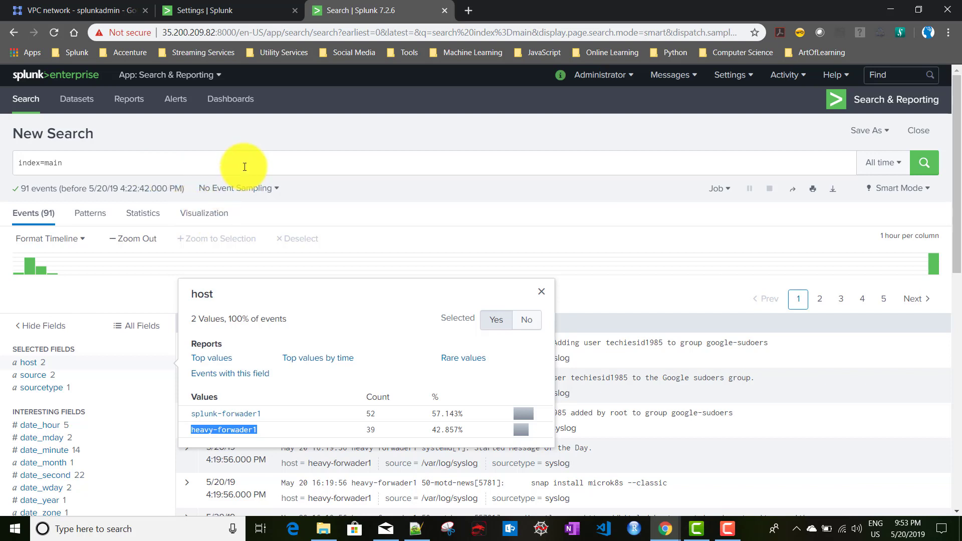
Close the host breakdown and go to Settings > Forwarding and receiving > Forwarding defaults
{"action": "left_click", "coordinate": [184, 160]}
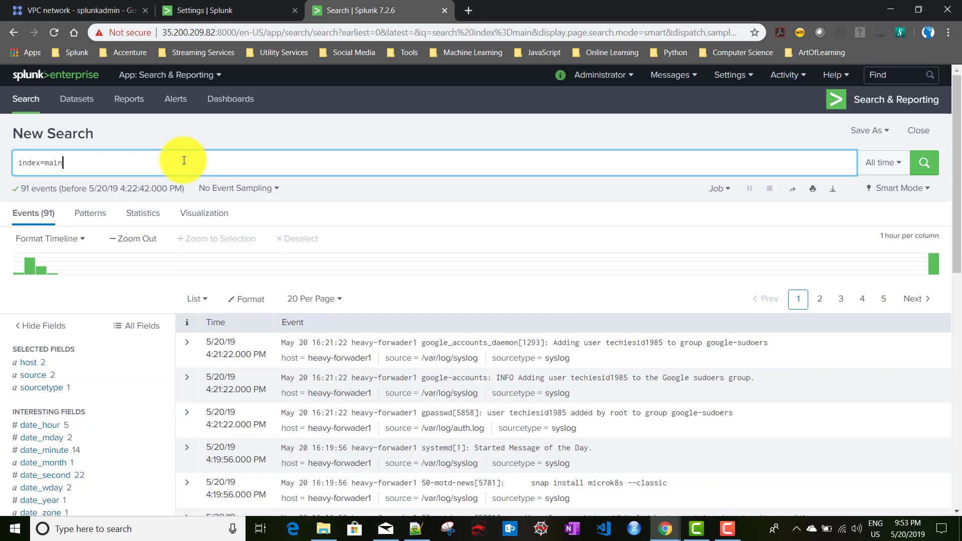
{"action": "left_click", "coordinate": [242, 8]}
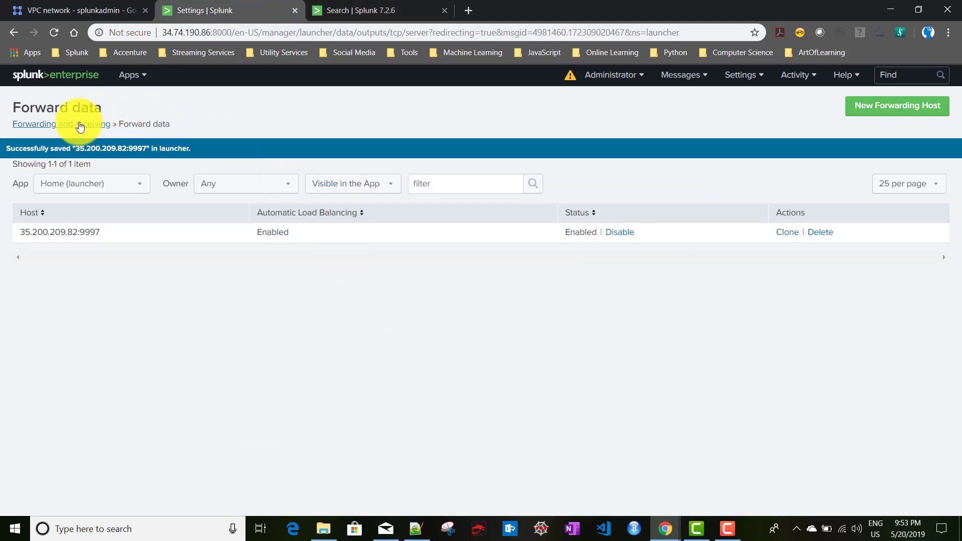
{"action": "left_click", "coordinate": [738, 75]}
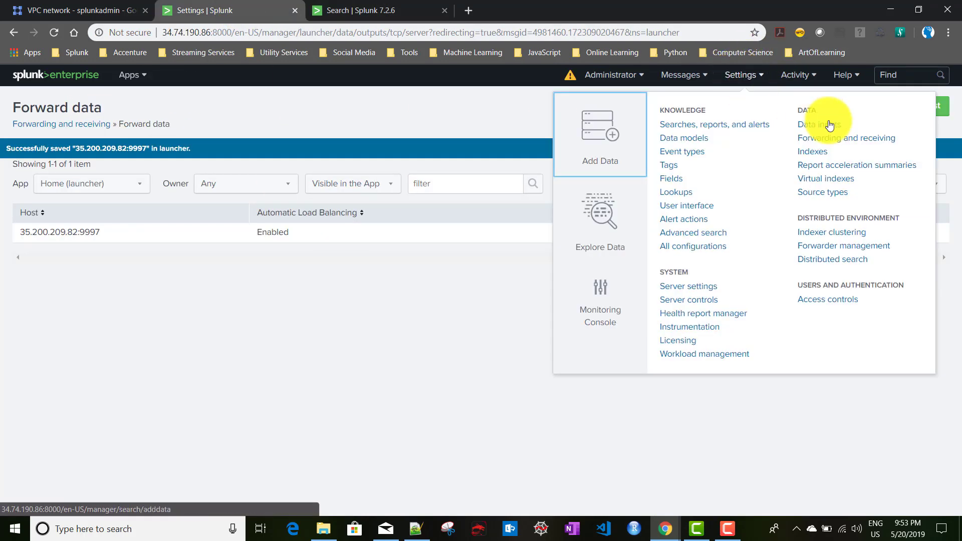
{"action": "left_click", "coordinate": [855, 138]}
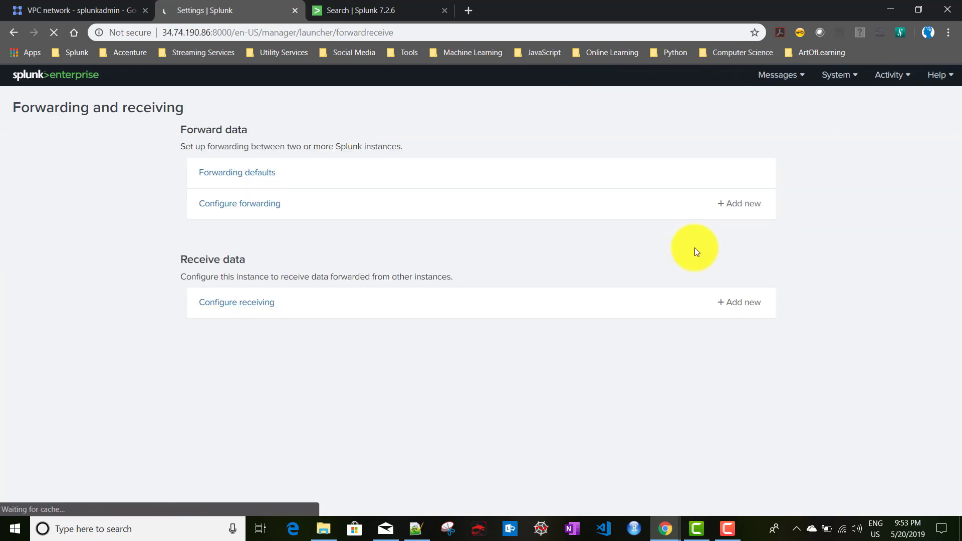
{"action": "left_click", "coordinate": [226, 176]}
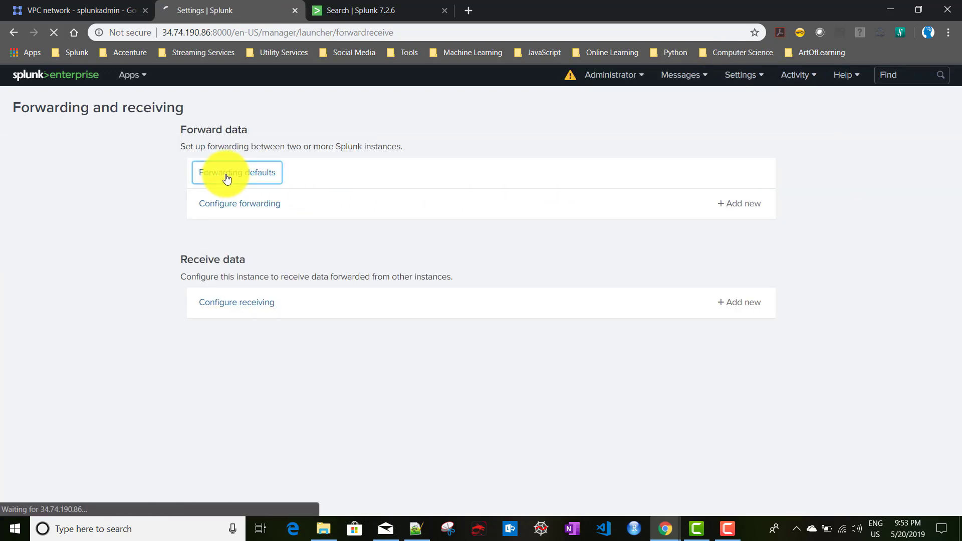